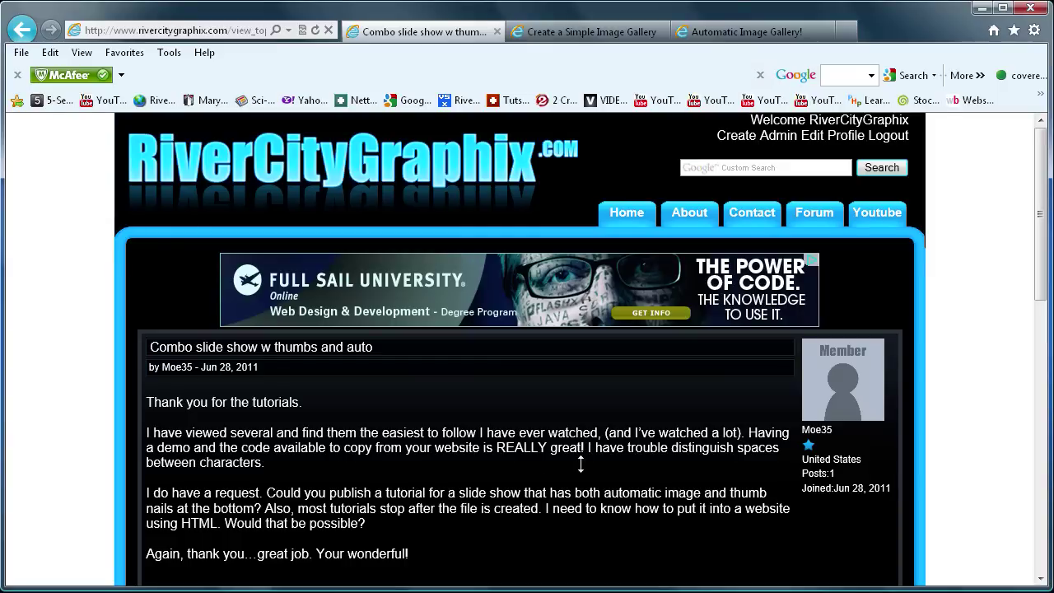
Step: Switch to the Create a Simple Image Gallery tutorial and scroll to its desert-landscape demo with four thumbnails
scroll(581, 464, down, 5)
scroll(580, 463, up, 5)
click(576, 33)
scroll(789, 307, up, 5)
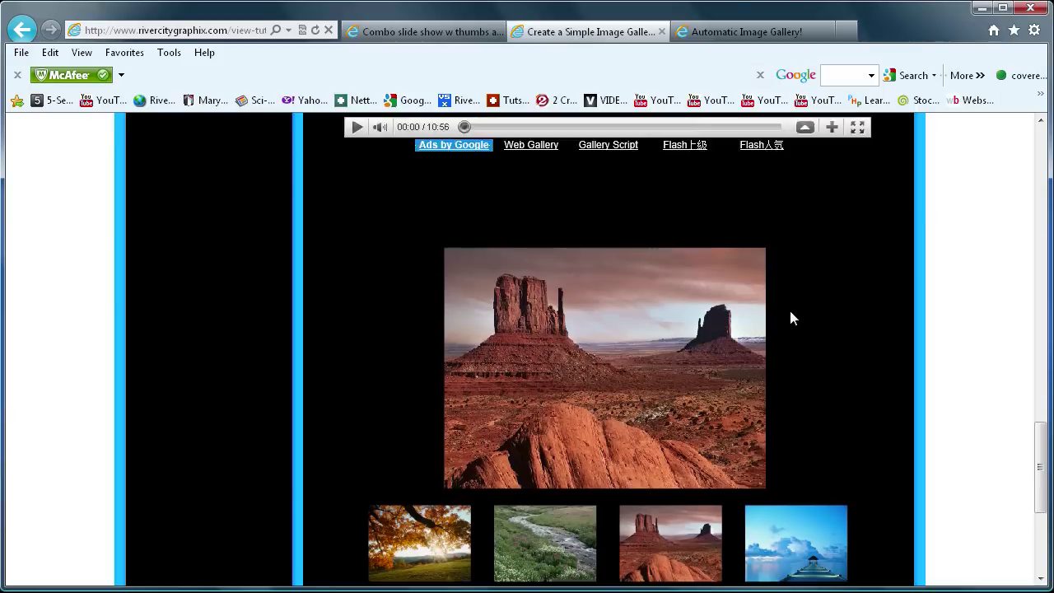
drag(1039, 395, 1028, 450)
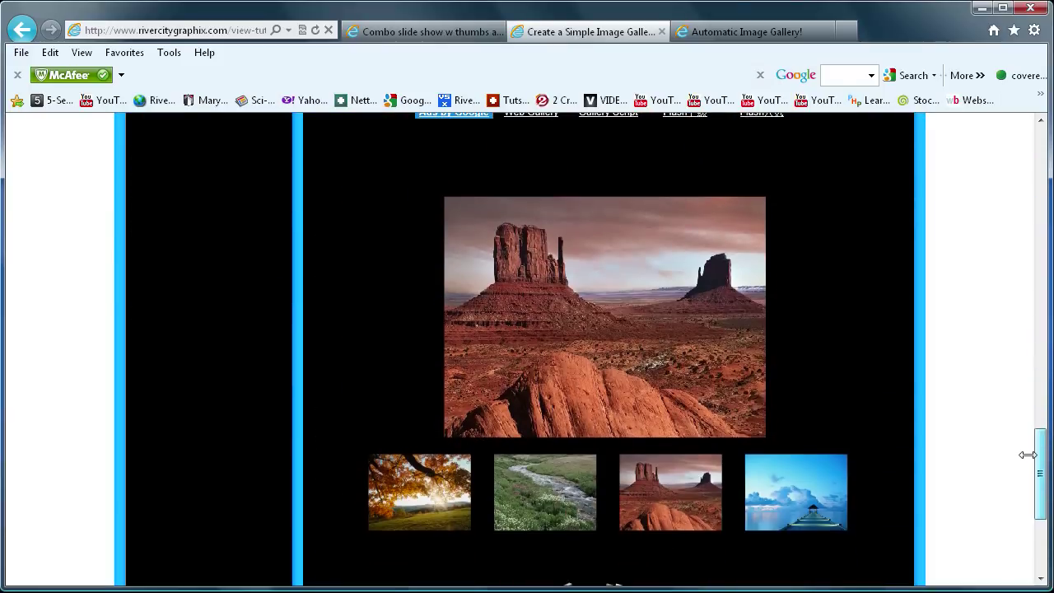
mouse_move(563, 487)
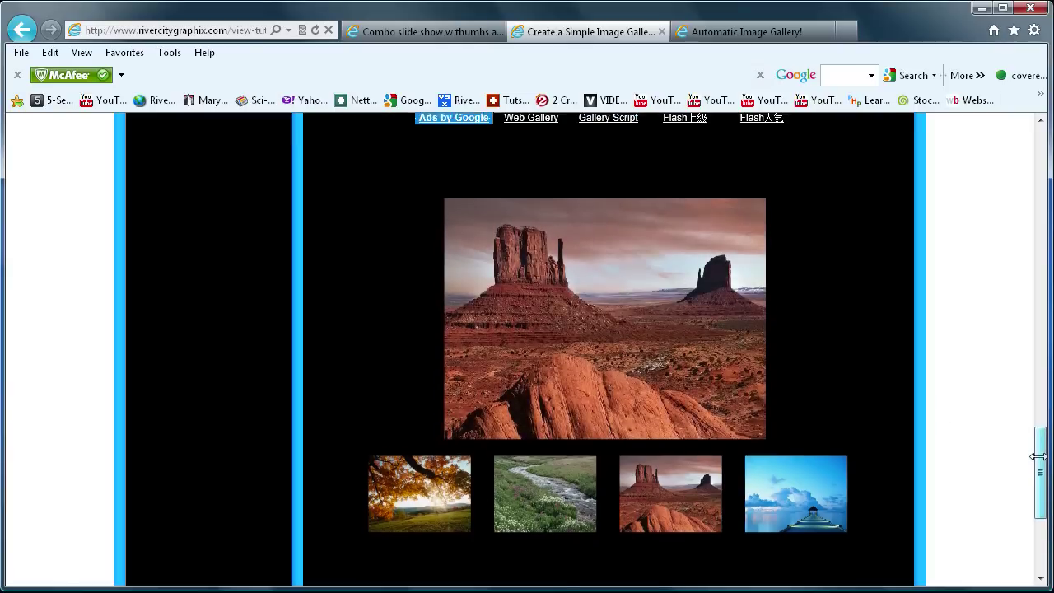
scroll(1038, 456, down, 1)
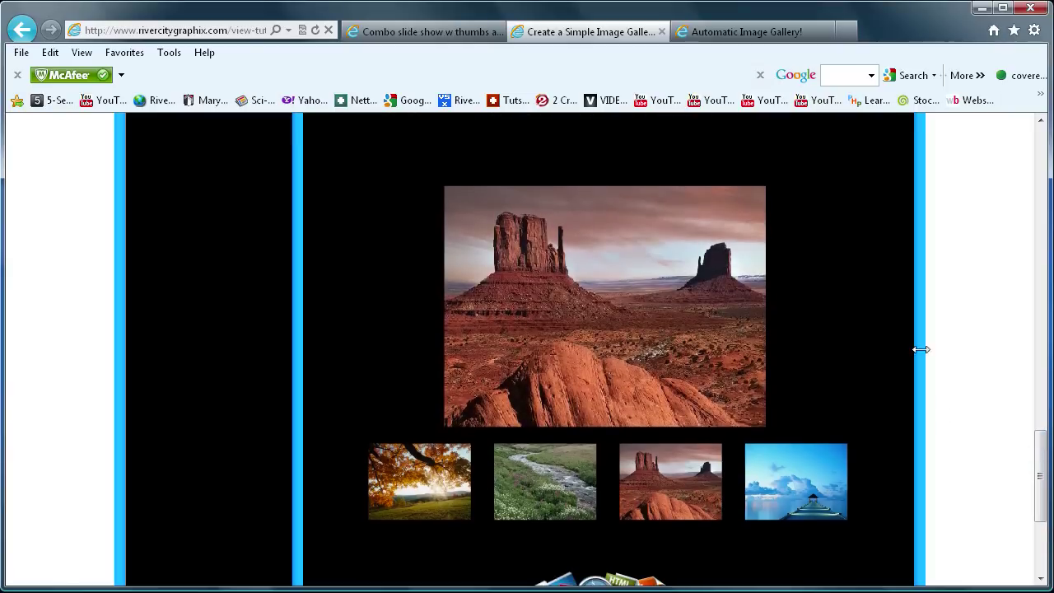
Step: Open the Automatic Image Gallery! tutorial, watch its slideshow demo, then return to the header
click(744, 37)
drag(1041, 181, 1029, 454)
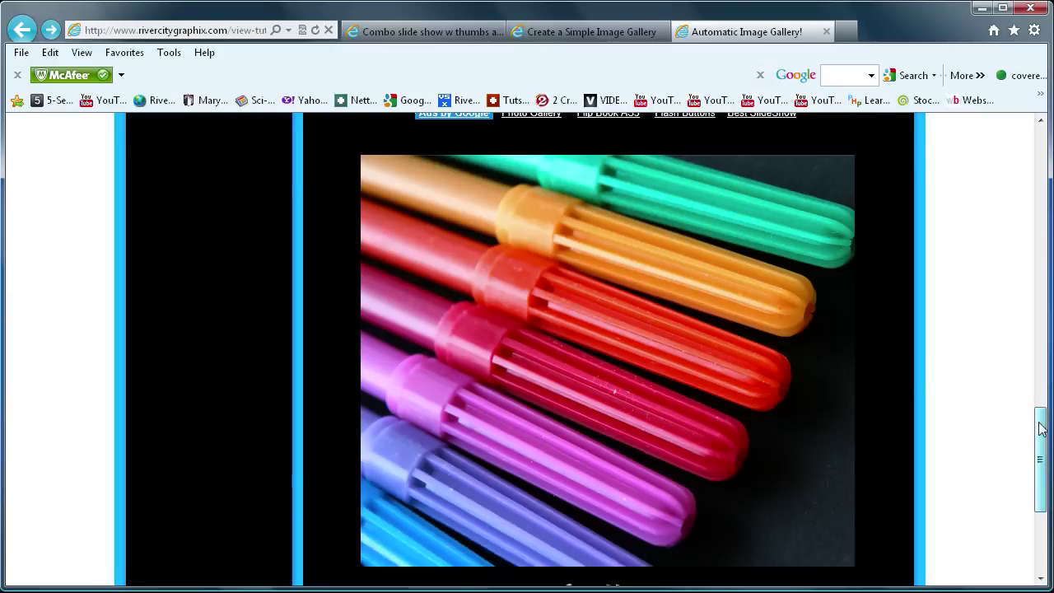
drag(1042, 419, 989, 168)
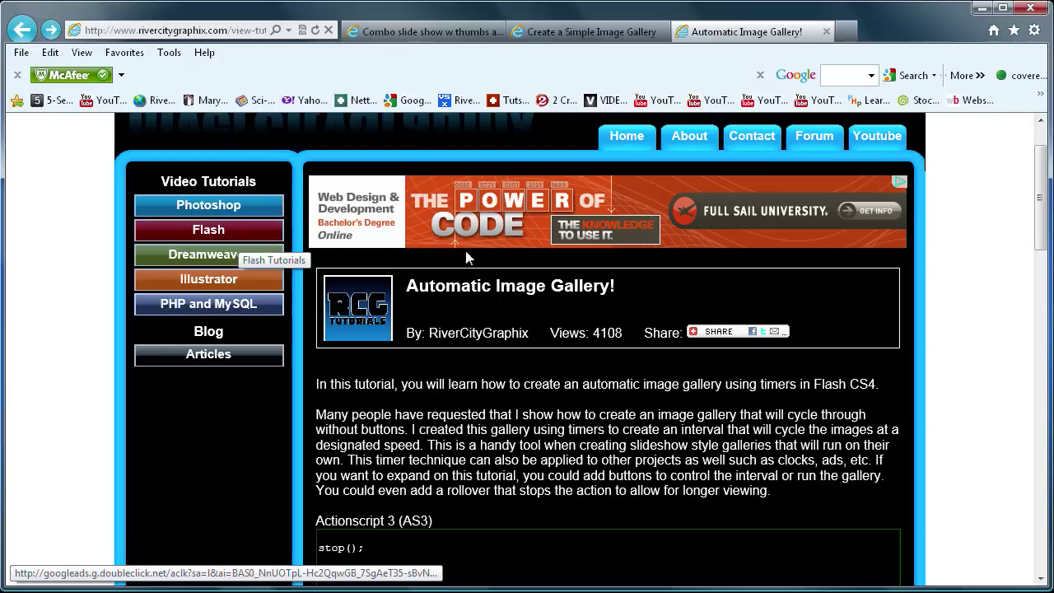
Step: Scroll down to the Actionscript 3 (AS3) code box and highlight the timer code
drag(1039, 224, 1048, 303)
drag(342, 399, 317, 247)
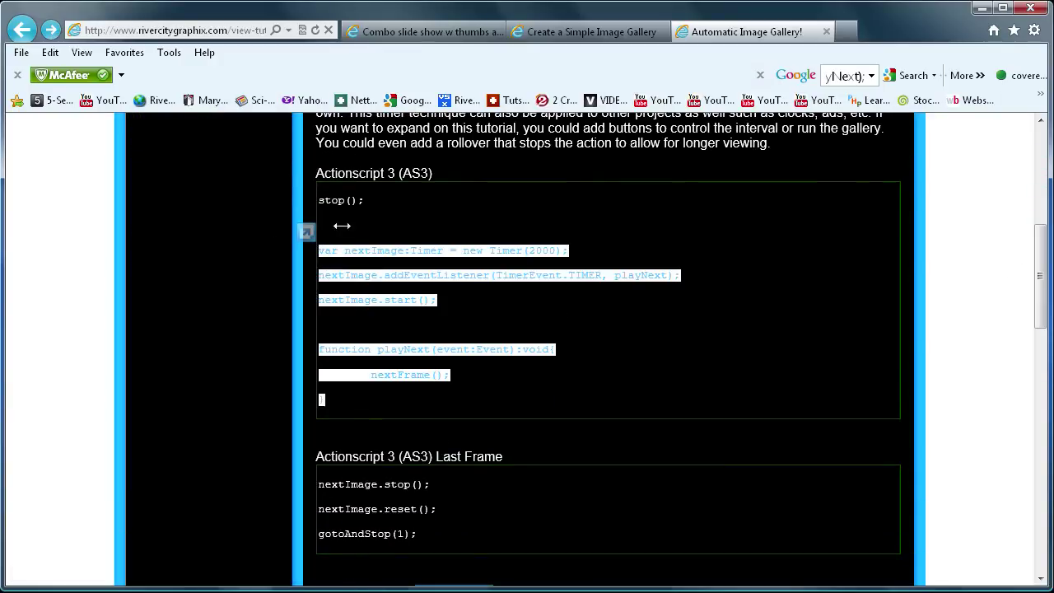
click(449, 317)
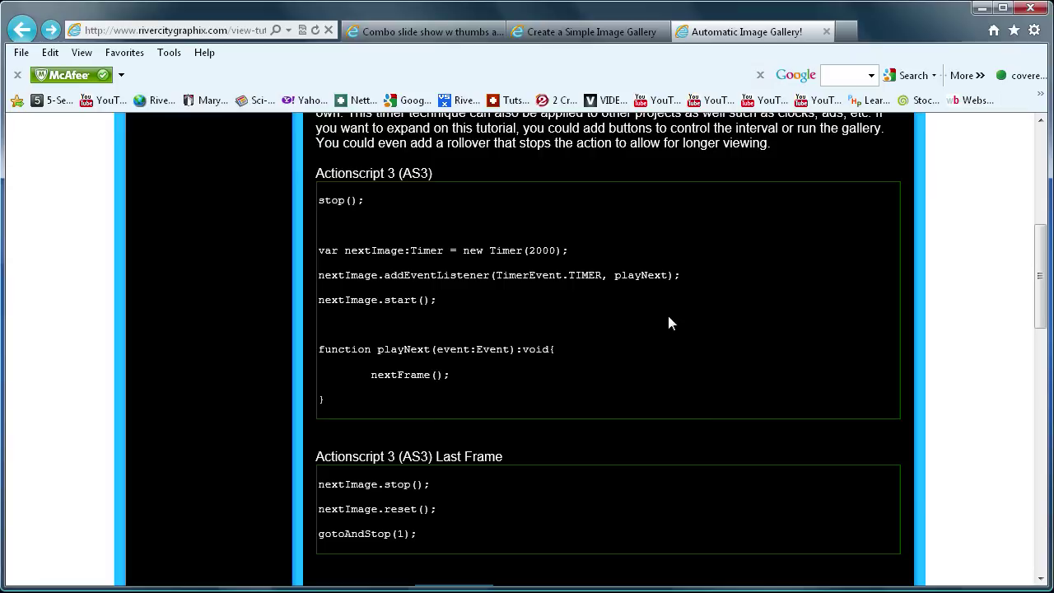
Step: Repeatedly select the timer code block from var nextImage down to study it
drag(343, 401, 313, 250)
drag(338, 386, 326, 251)
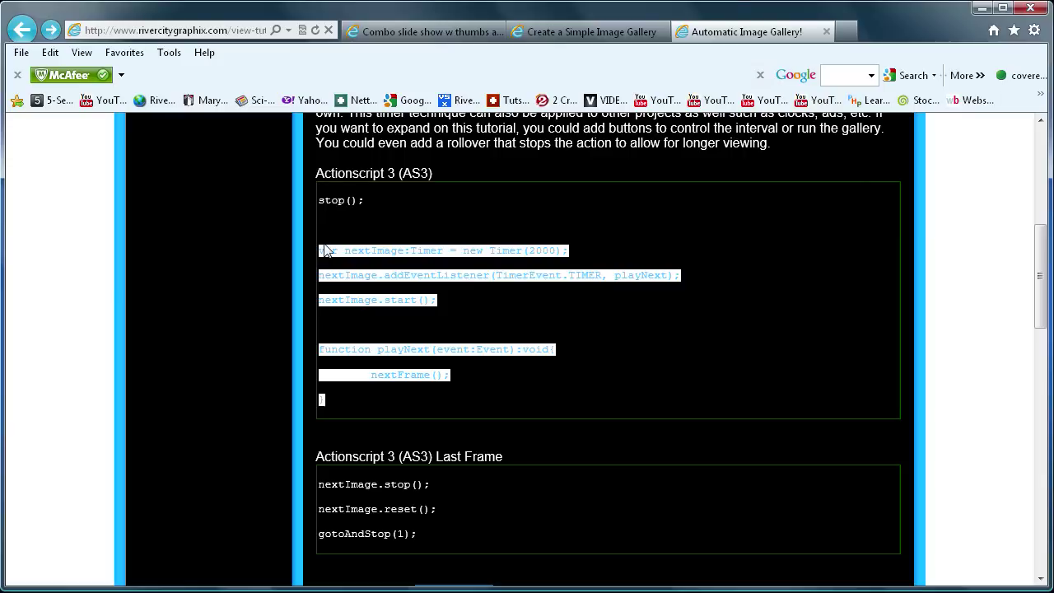
drag(339, 385, 321, 251)
click(504, 275)
drag(375, 409, 334, 242)
click(378, 407)
drag(379, 407, 322, 249)
click(494, 305)
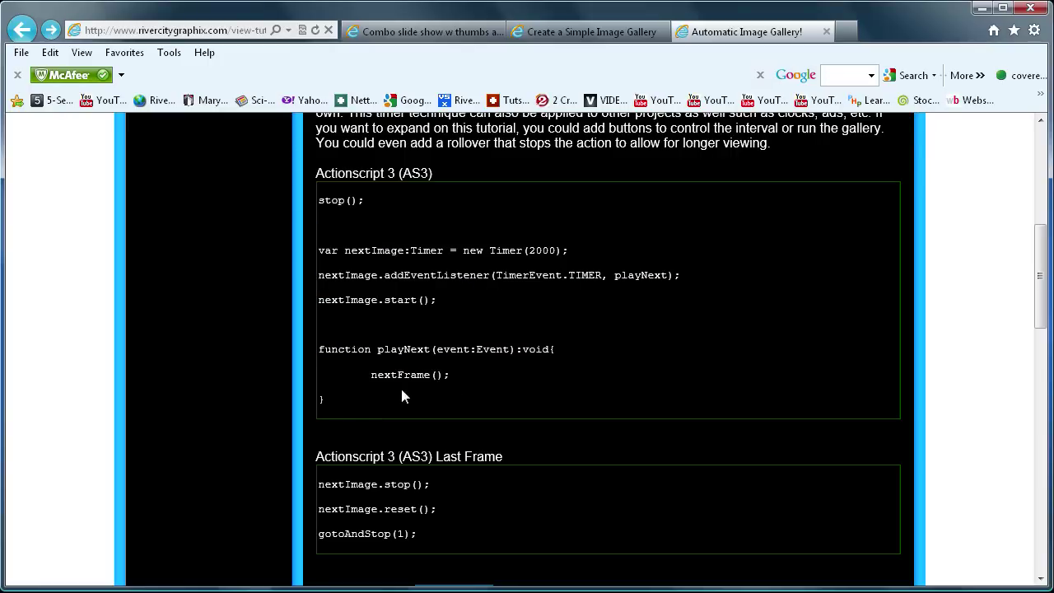
drag(355, 403, 323, 252)
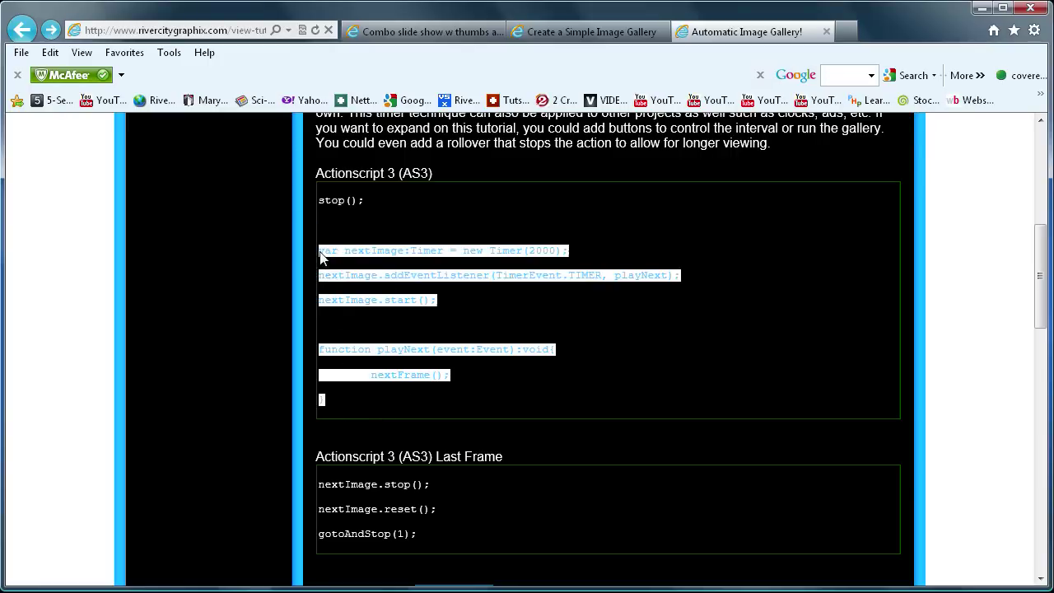
click(520, 280)
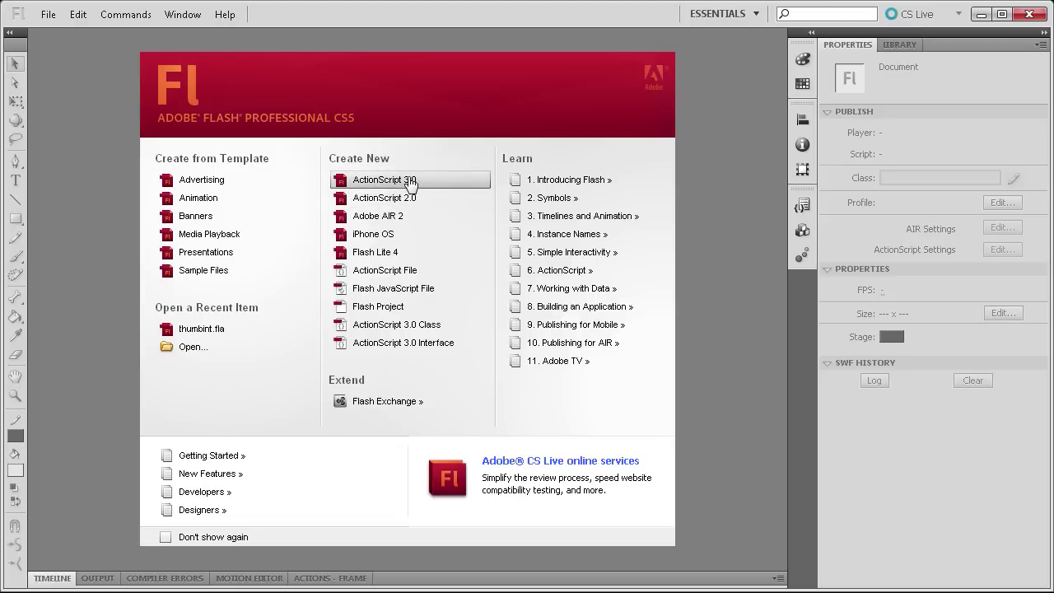
Step: Create a new ActionScript 3.0 document with a 600 x 500 px stage and show the timeline
click(410, 182)
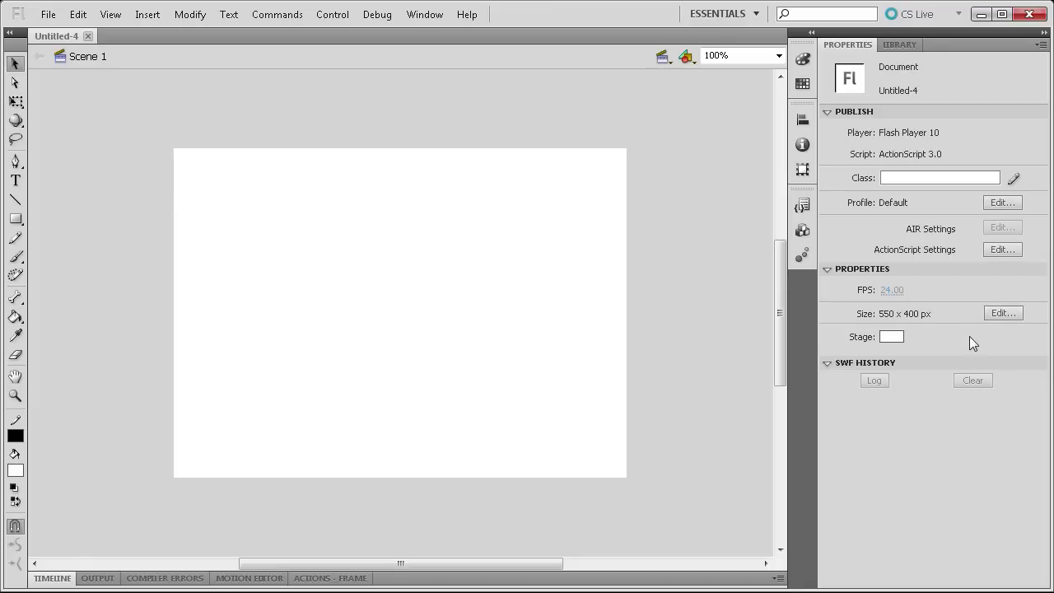
click(986, 315)
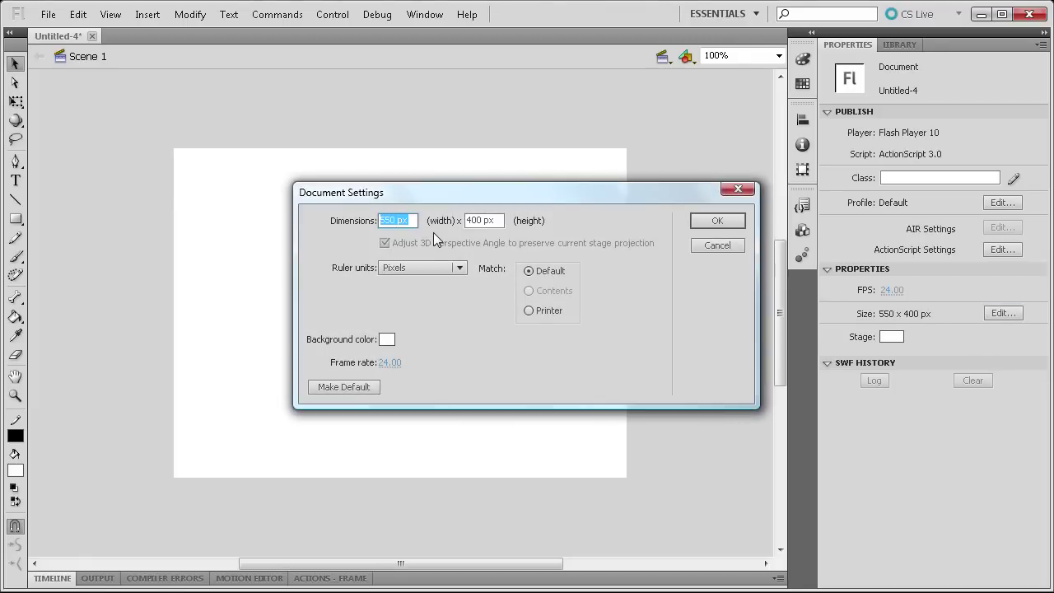
text(600)
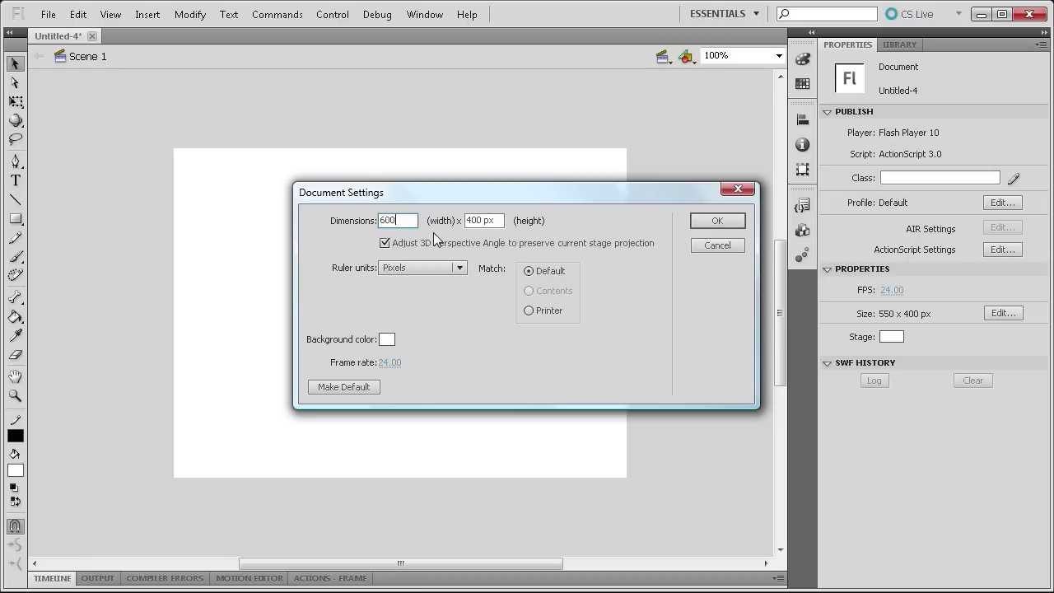
click(479, 221)
double_click(480, 221)
text(505)
click(724, 226)
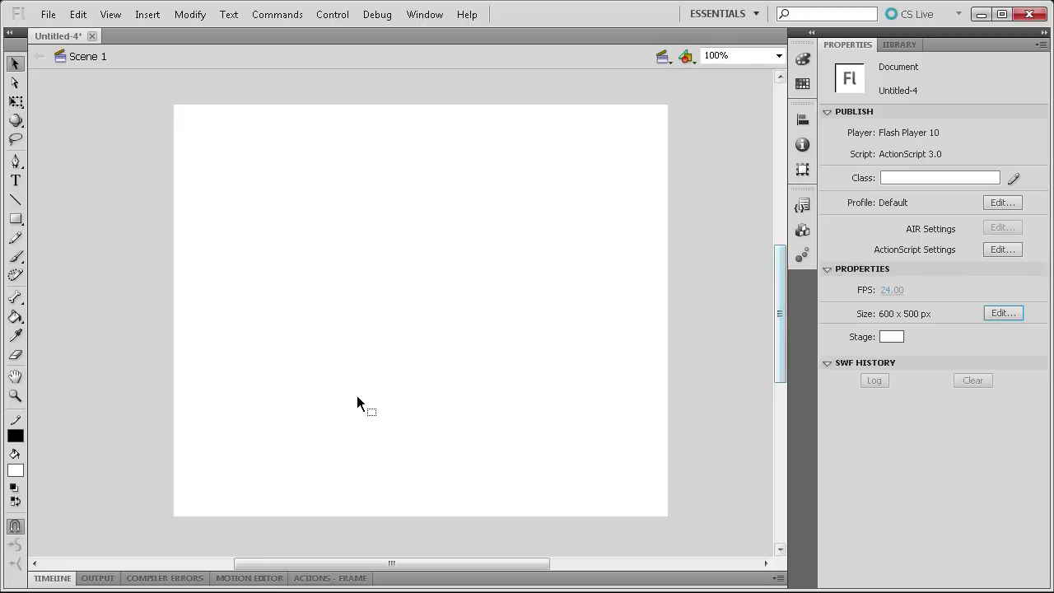
click(49, 578)
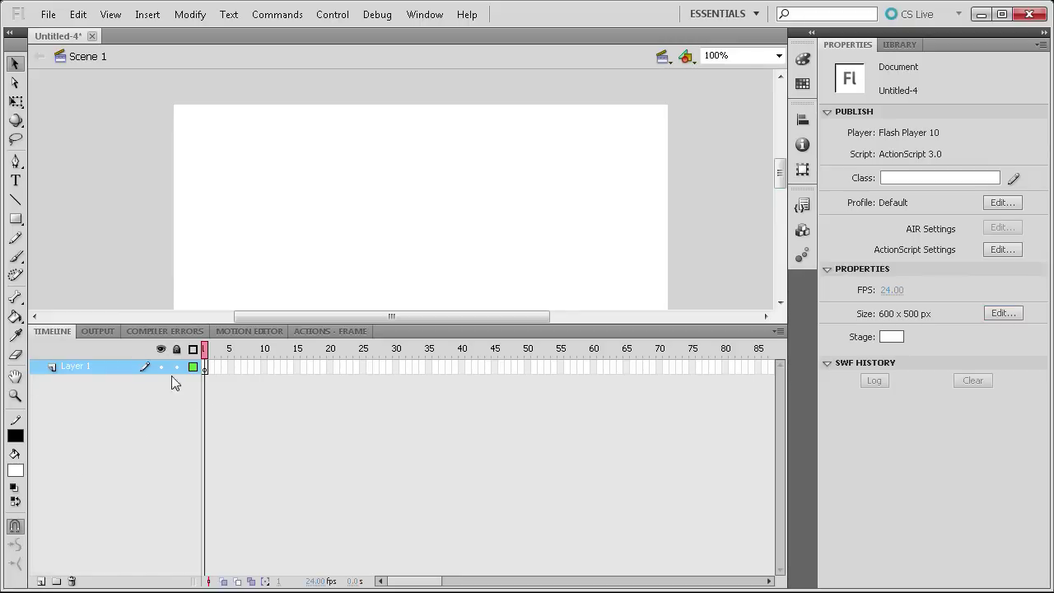
Step: Add two layers and name the three layers big images, thumbnails and as
click(38, 581)
click(38, 581)
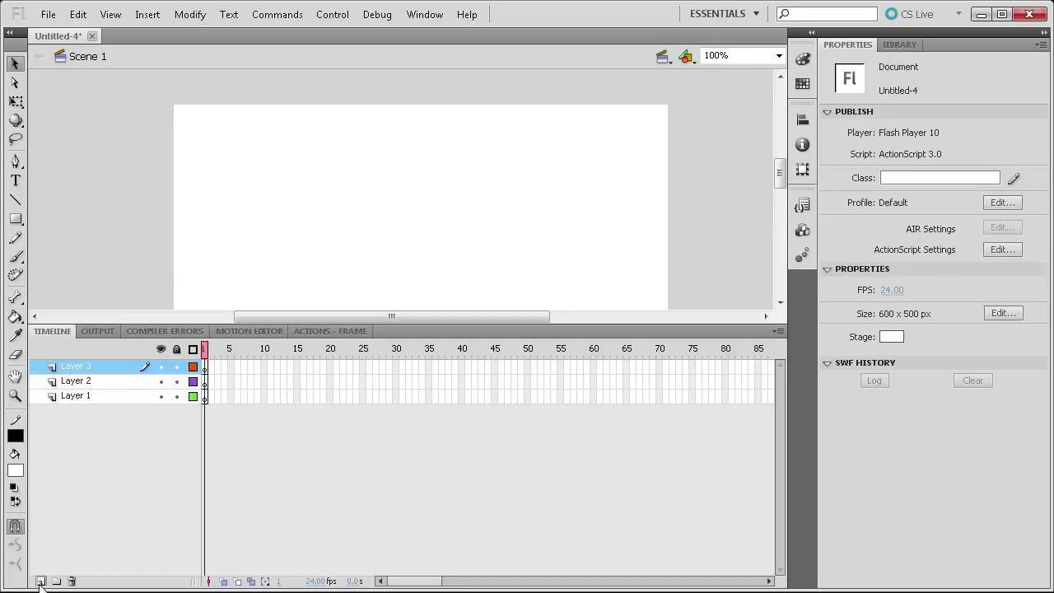
double_click(77, 396)
text(big images)
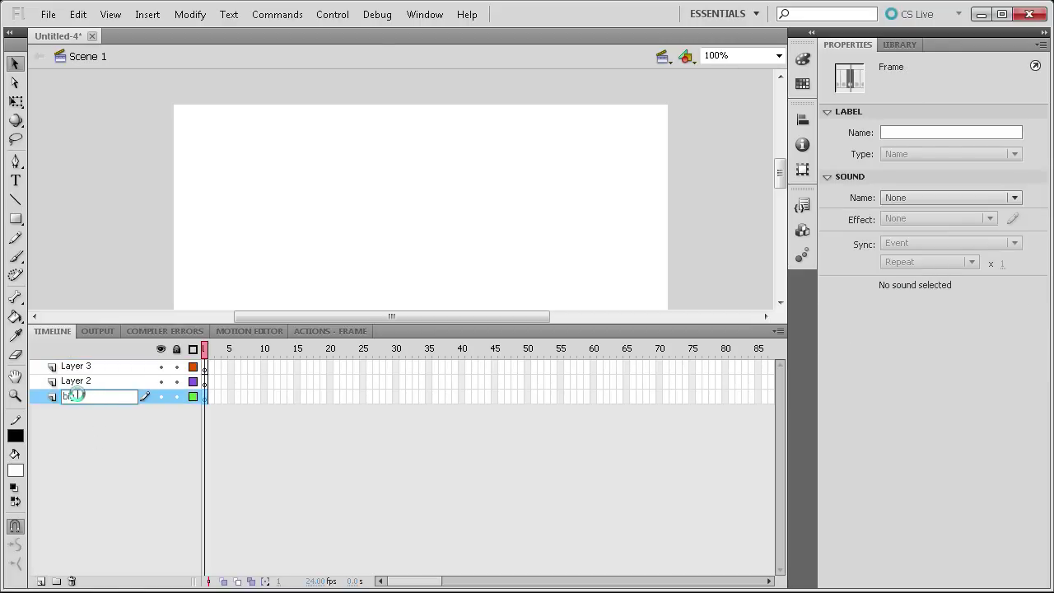
double_click(91, 381)
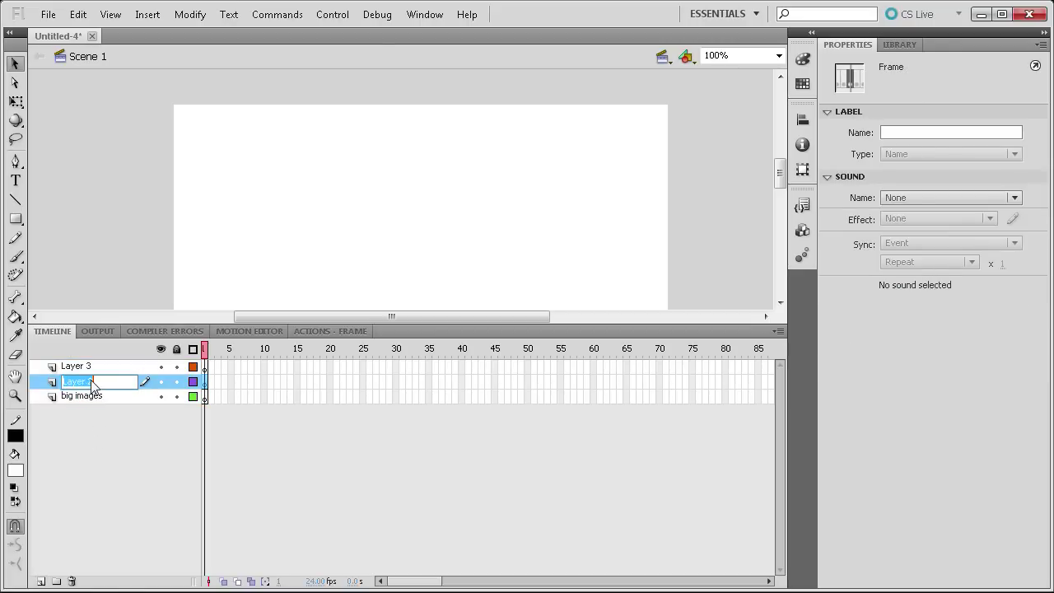
text(thumbnails)
double_click(87, 366)
text(as)
click(127, 422)
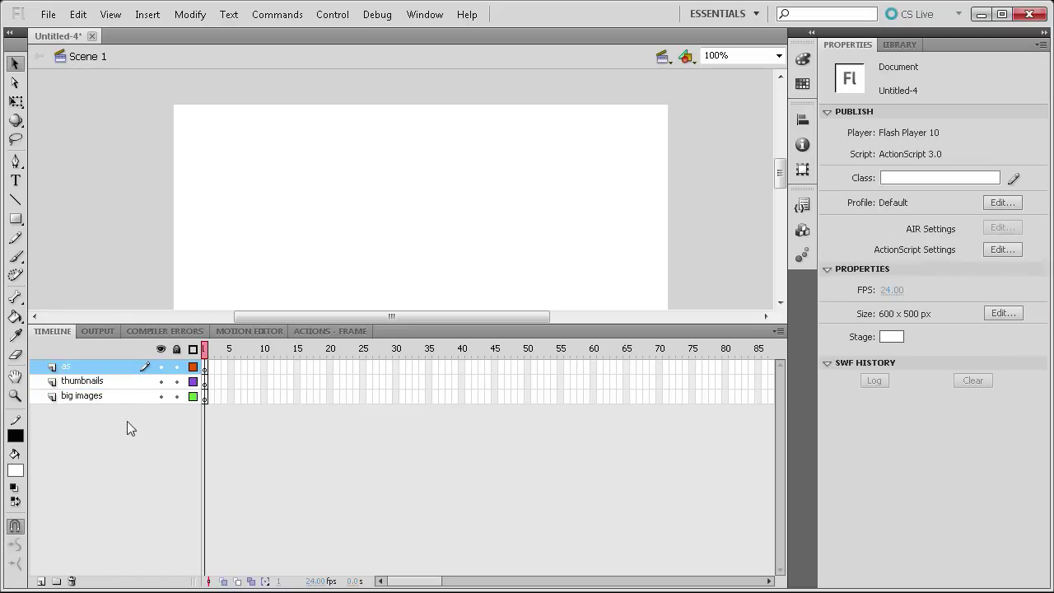
Step: Add blank keyframes on frames 1–4 of big images and return the playhead to frame 1
click(211, 394)
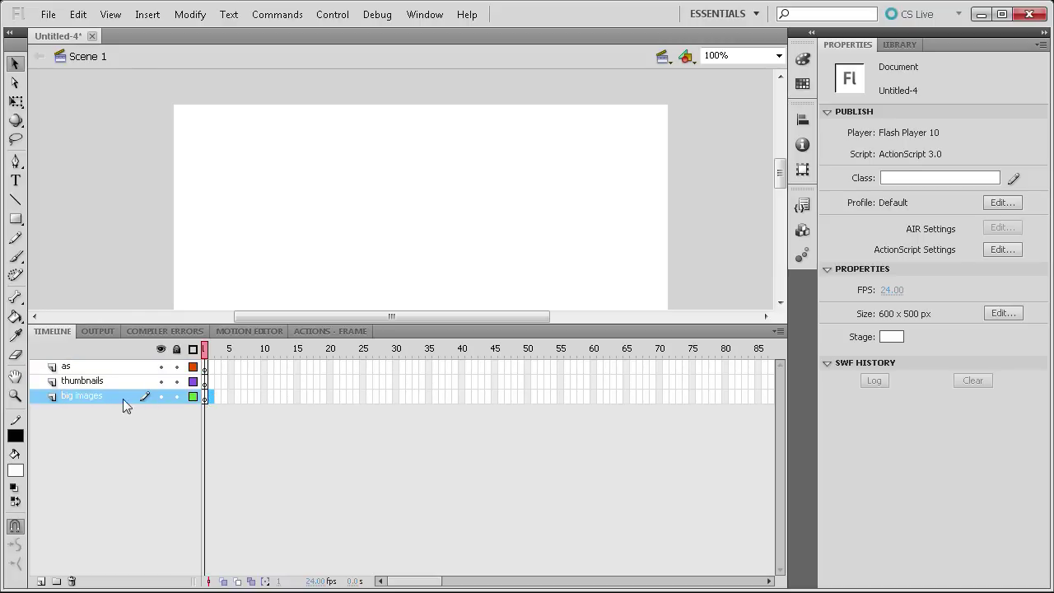
right_click(210, 394)
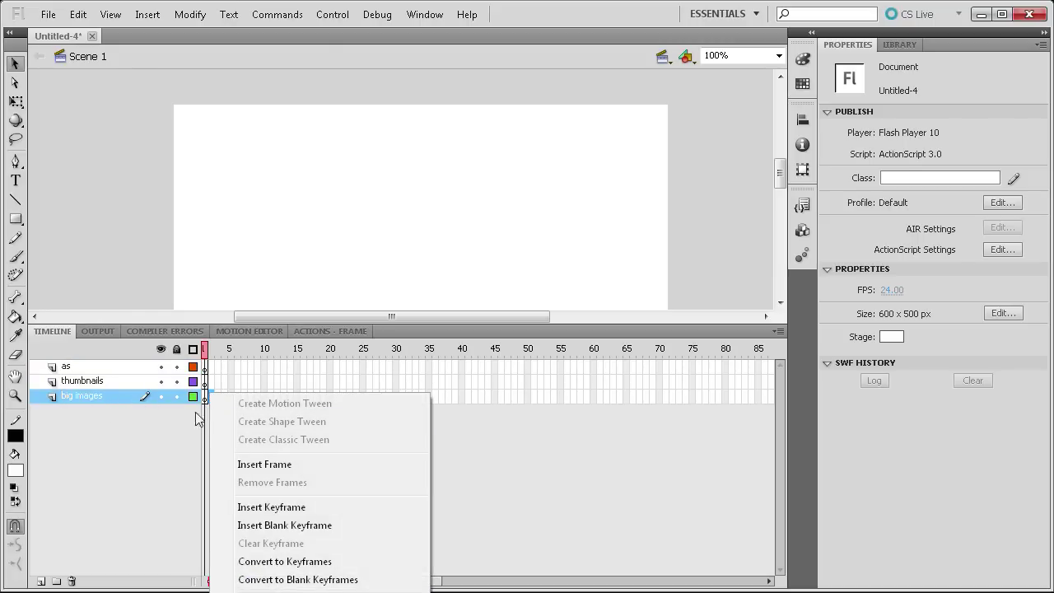
click(199, 418)
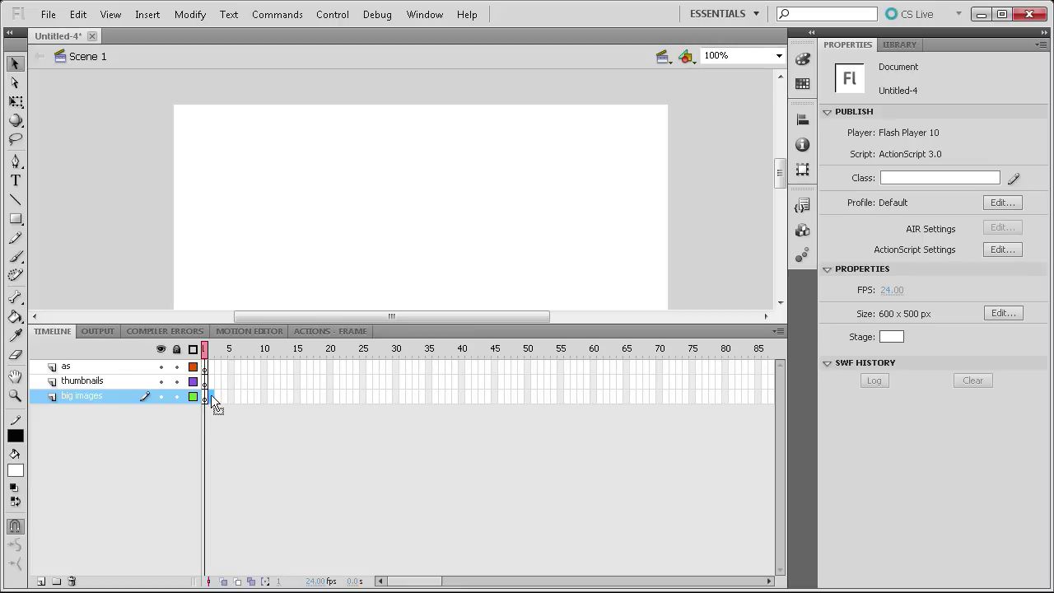
right_click(211, 396)
click(280, 531)
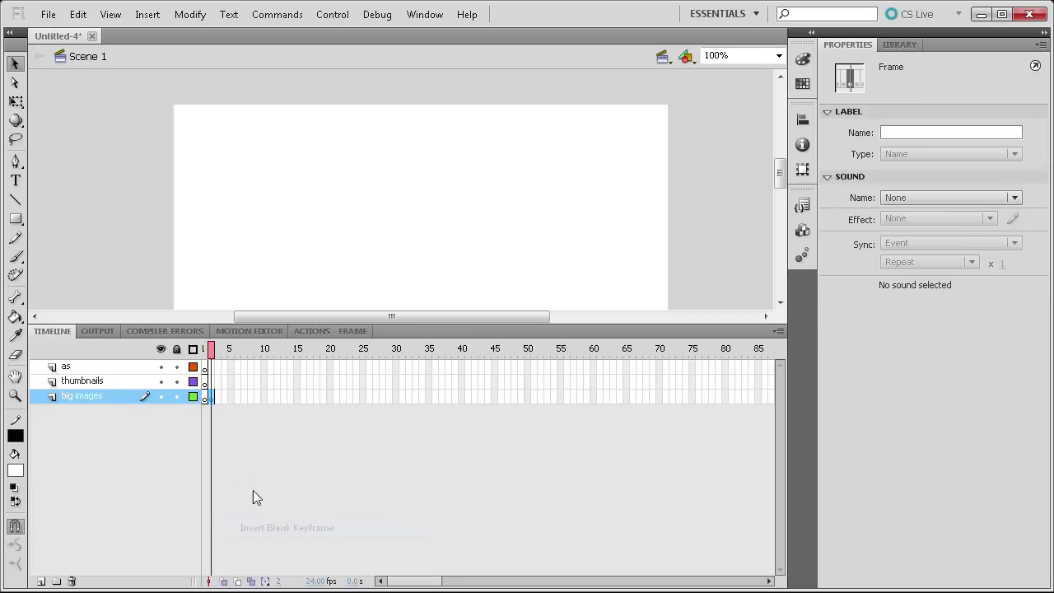
right_click(219, 393)
click(308, 531)
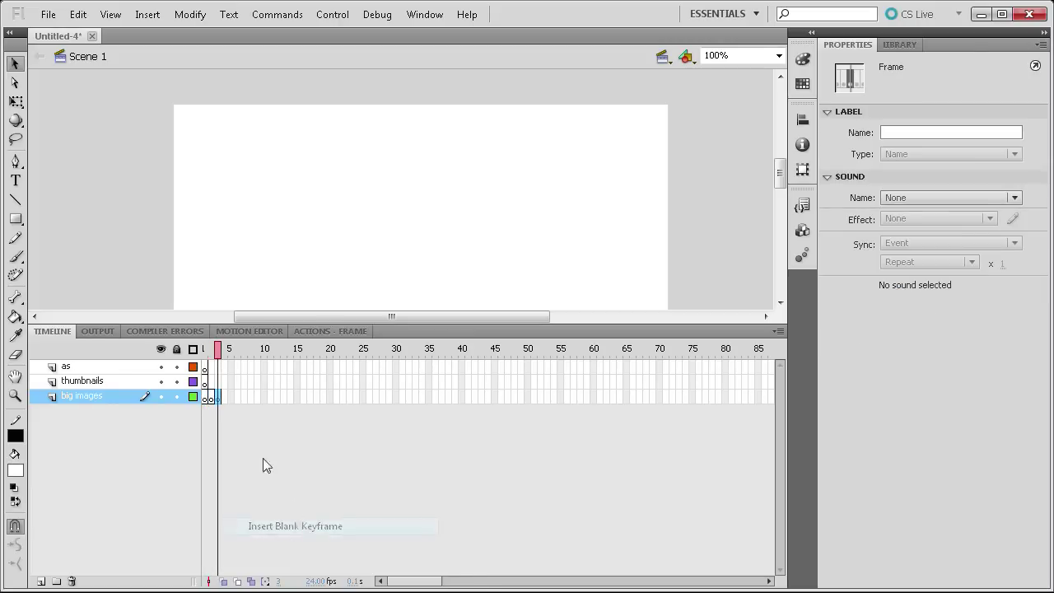
right_click(226, 394)
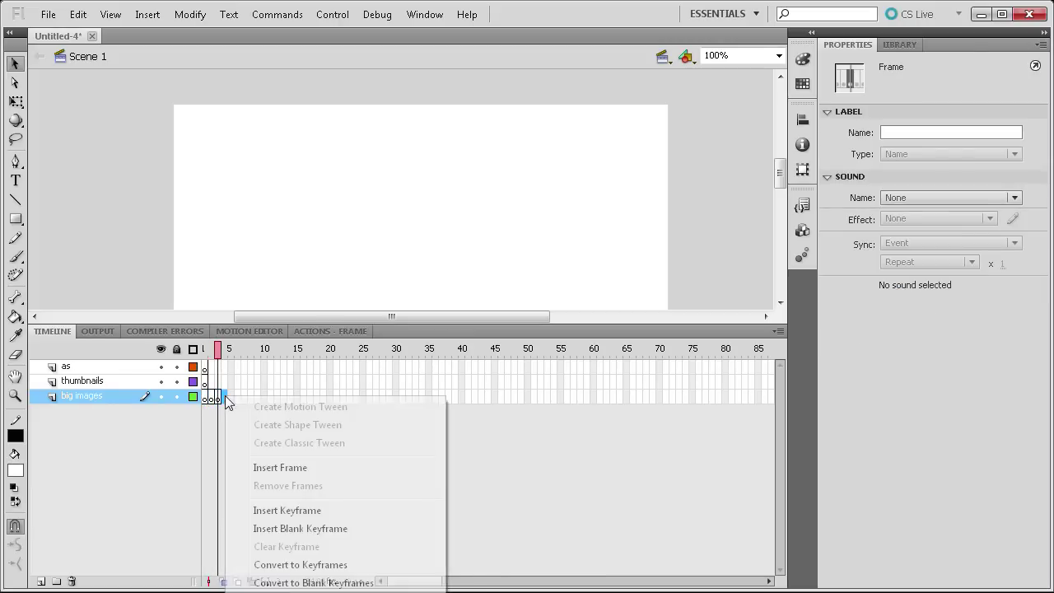
click(289, 530)
drag(218, 349, 204, 349)
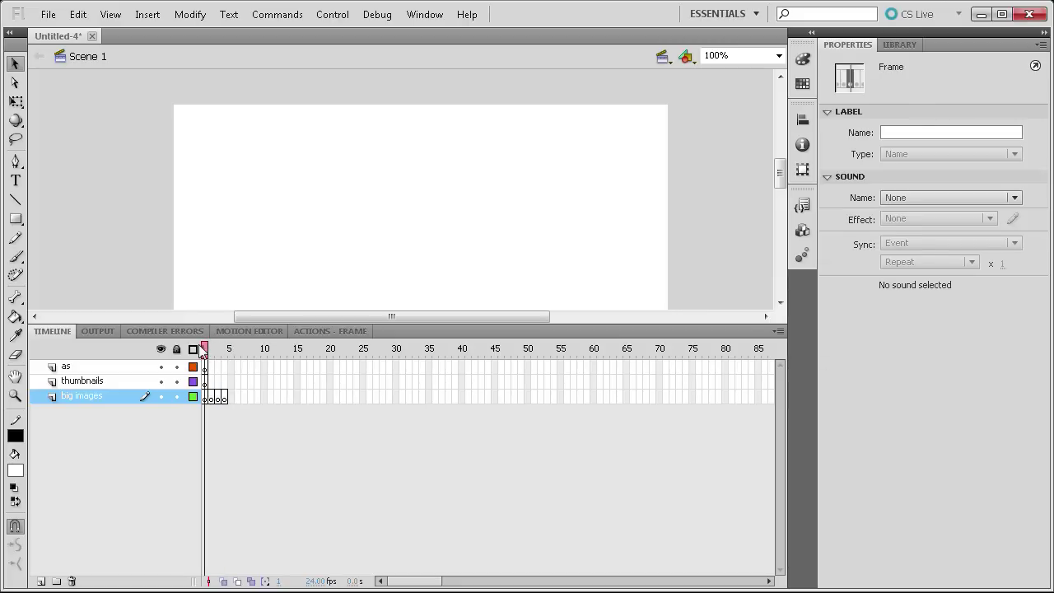
click(209, 417)
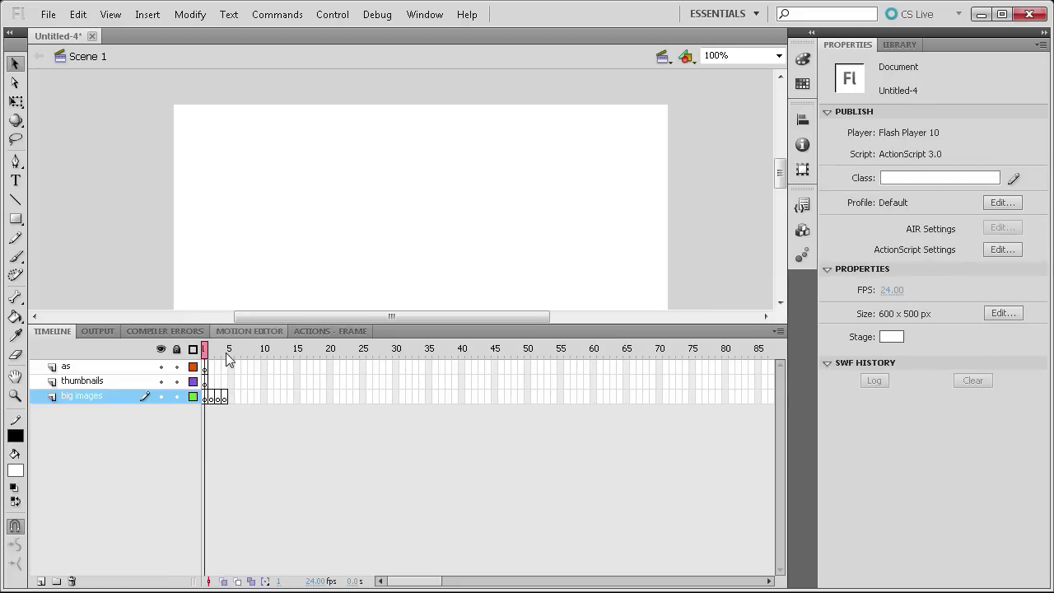
mouse_move(204, 349)
mouse_down()
mouse_move(227, 350)
mouse_move(205, 352)
mouse_up()
Step: Import columns, markers, strawberries and trees photos into the Library
click(901, 43)
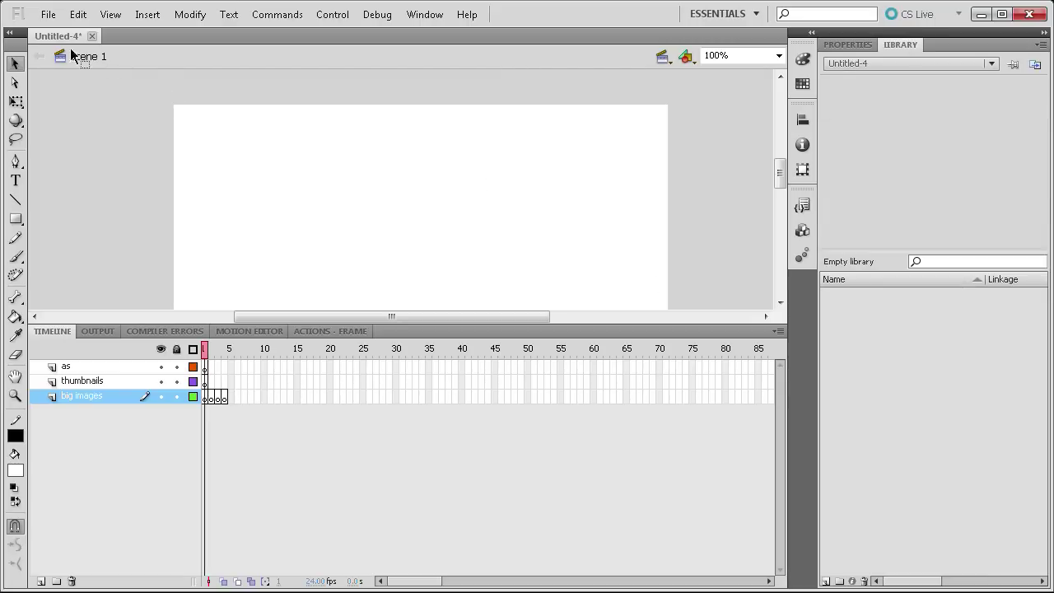
click(48, 14)
mouse_move(107, 266)
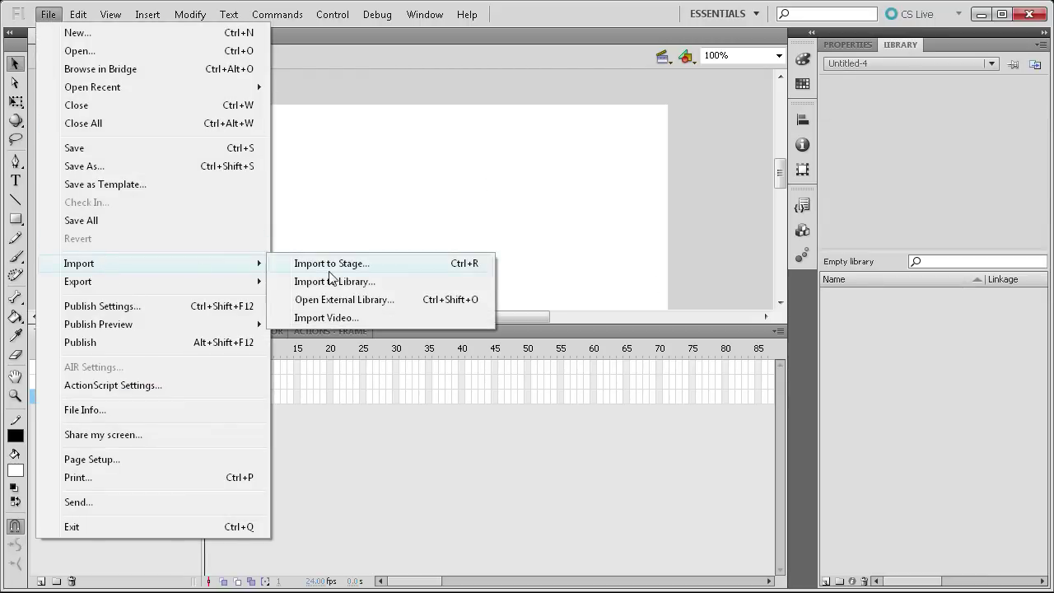
click(333, 280)
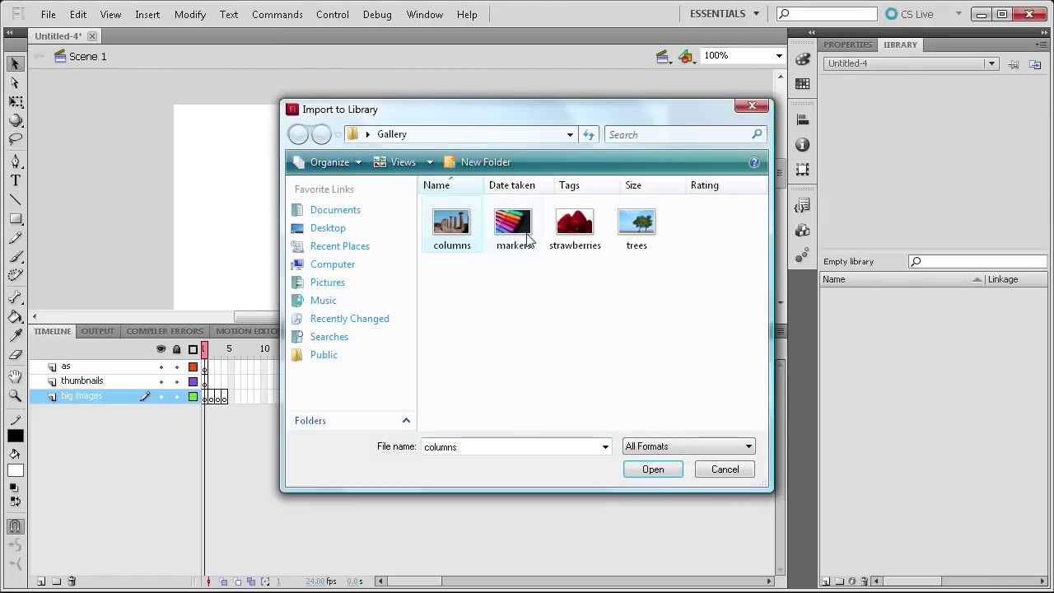
shift+click(650, 234)
click(657, 470)
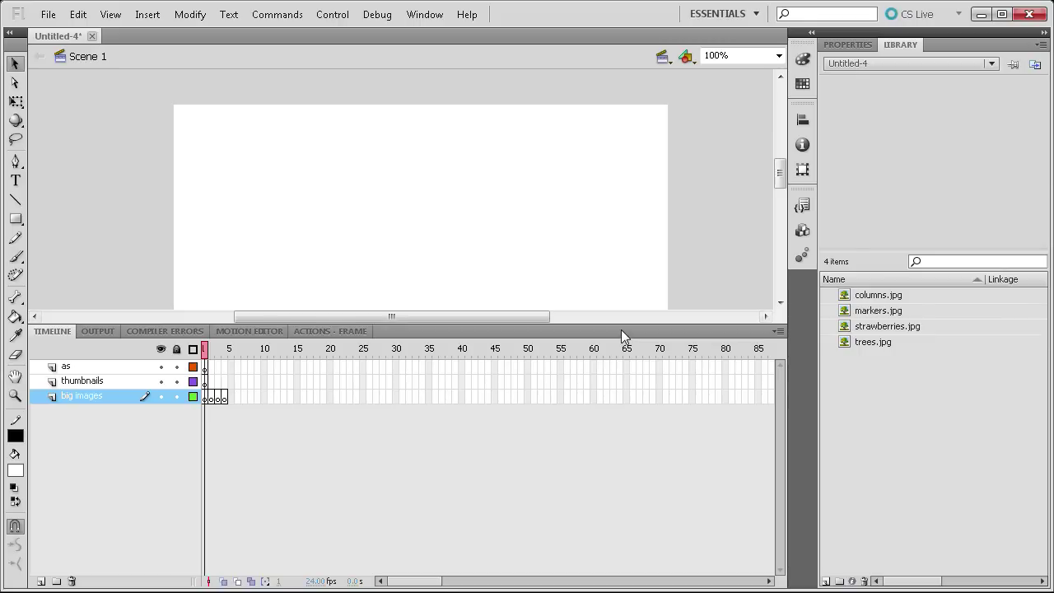
Step: Enlarge the stage area above the timeline and drag columns.jpg onto frame 1's stage
drag(621, 325, 635, 474)
drag(784, 277, 784, 283)
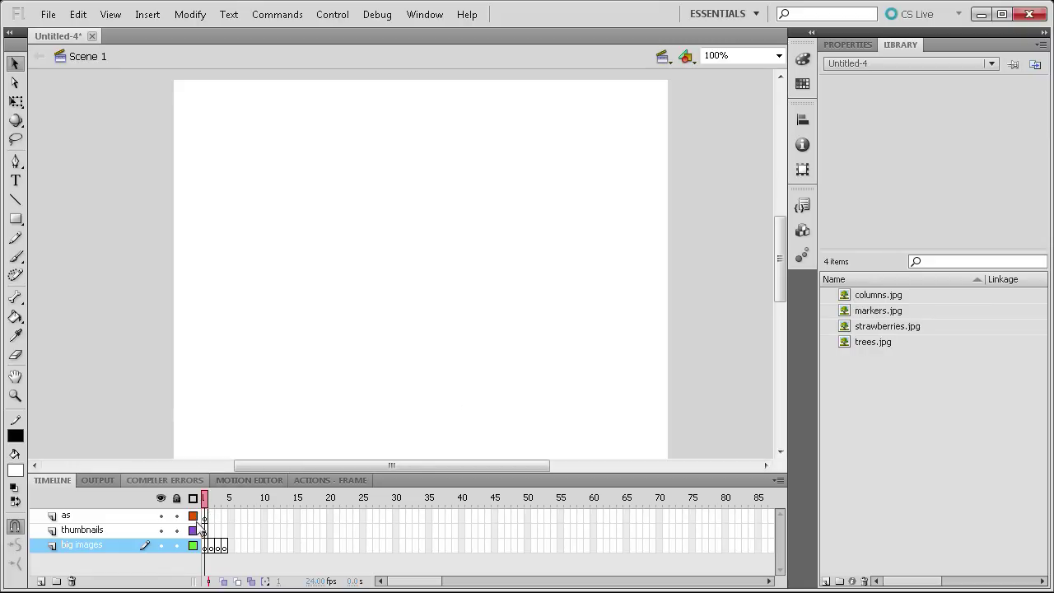
mouse_move(209, 506)
mouse_down()
mouse_move(236, 510)
mouse_move(205, 507)
mouse_up()
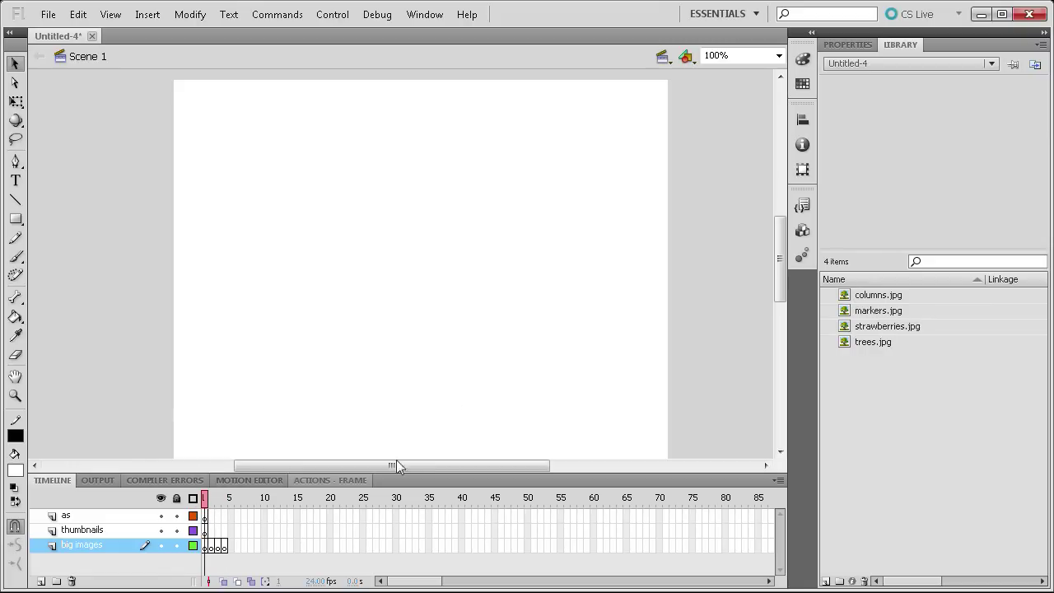
click(876, 298)
drag(876, 300, 321, 454)
Step: Place columns, markers, strawberries and trees photos on big images frames 1–4, then return to frame 1
drag(314, 416, 314, 416)
drag(204, 499, 211, 498)
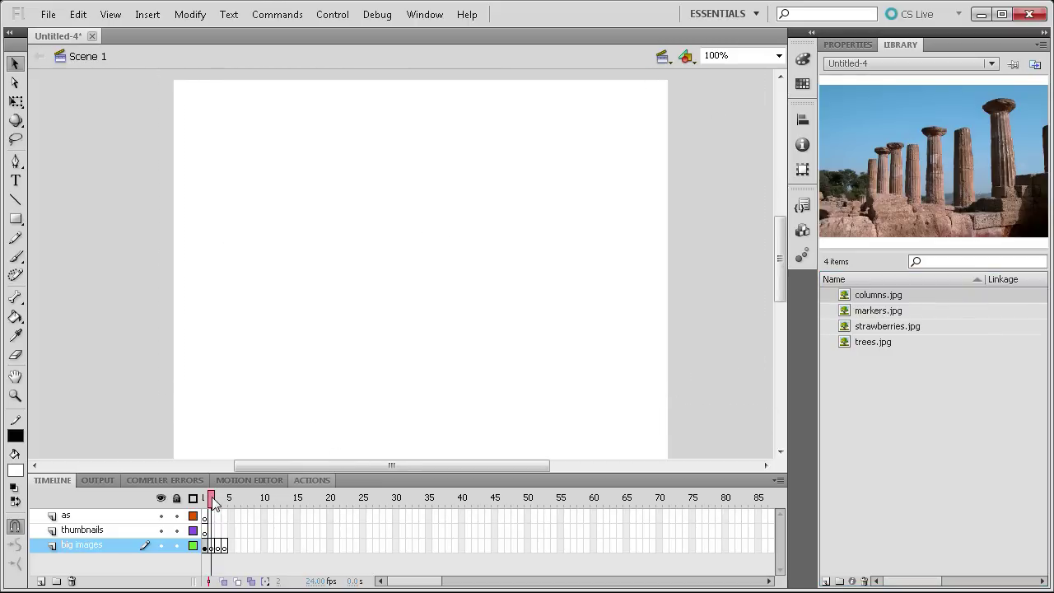
drag(877, 311, 428, 247)
drag(217, 498, 224, 498)
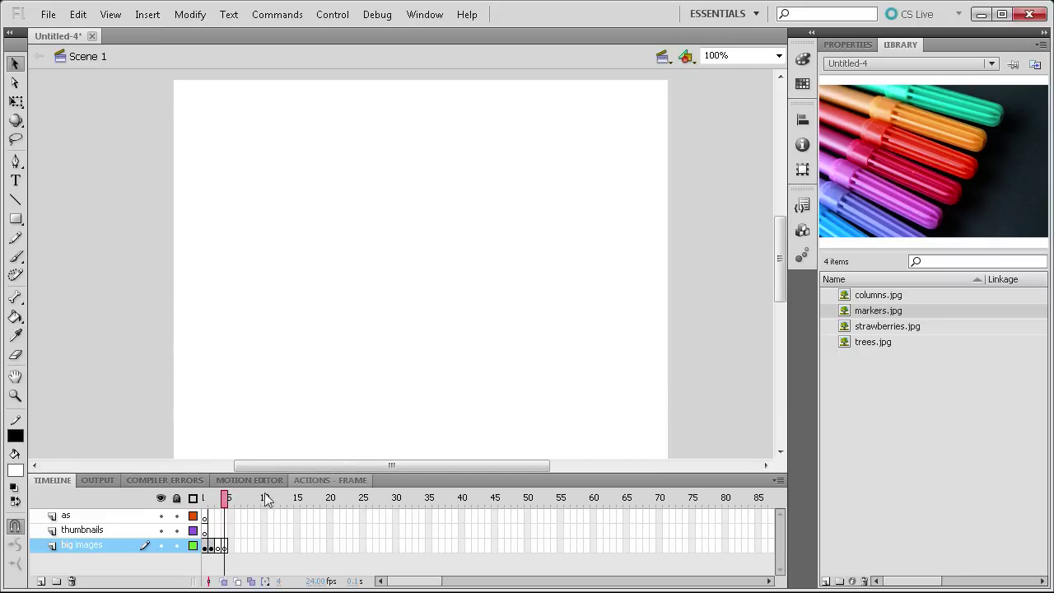
click(217, 498)
click(898, 328)
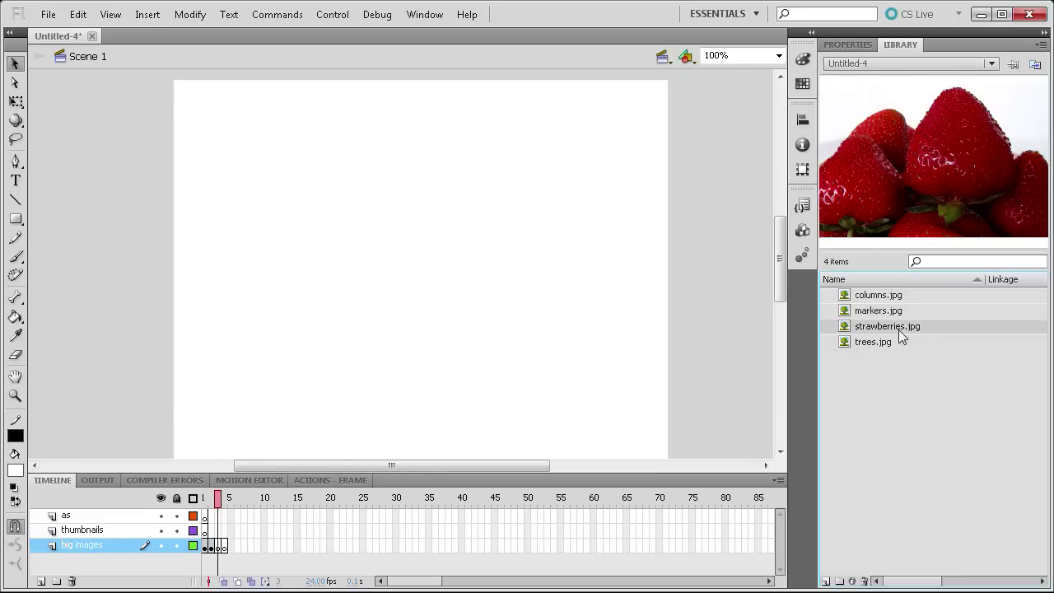
drag(683, 313, 420, 247)
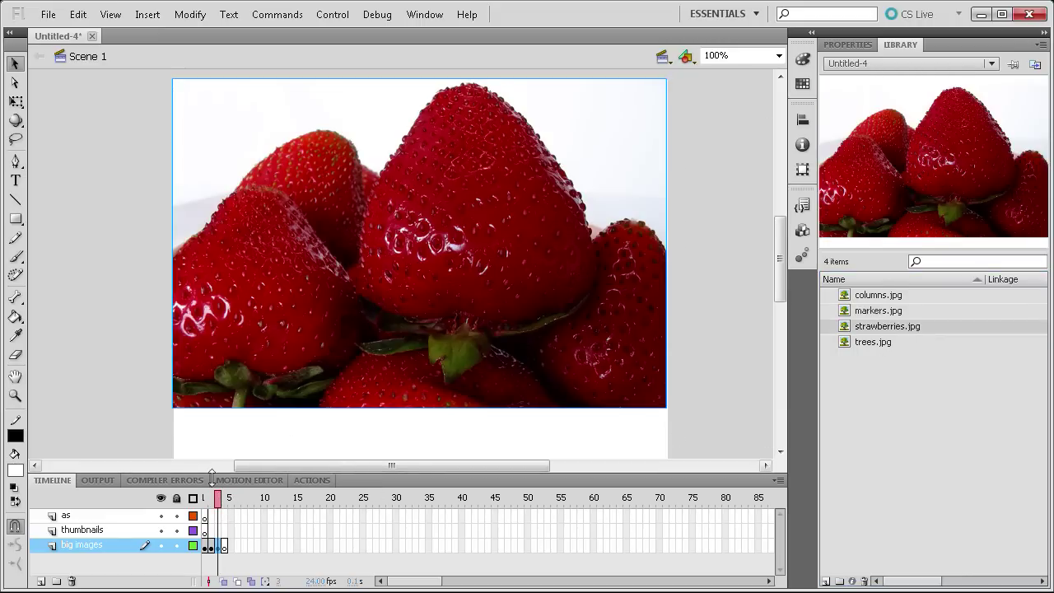
click(223, 500)
click(856, 343)
drag(856, 342, 417, 256)
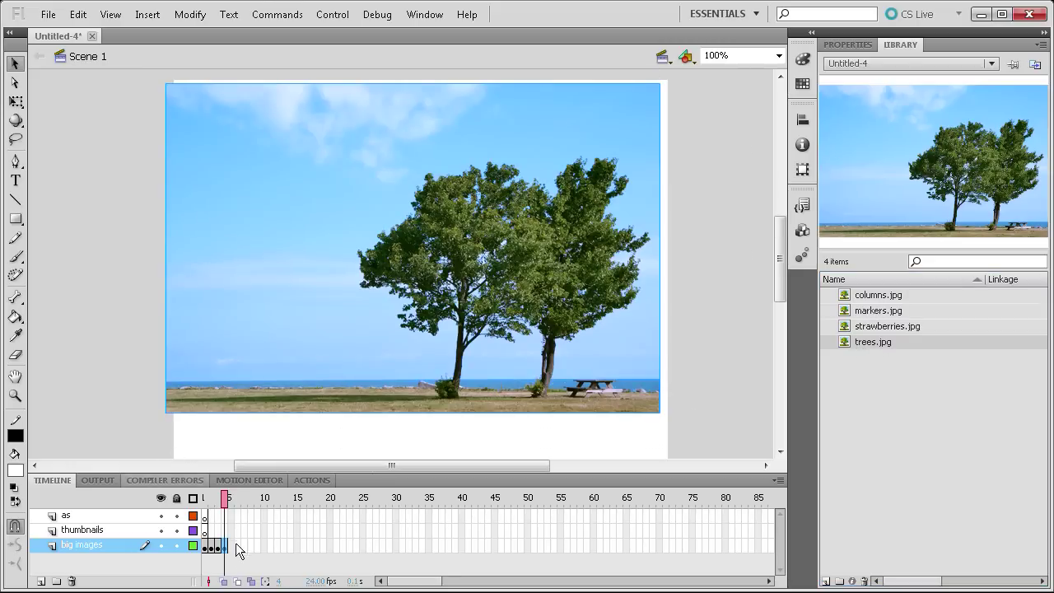
drag(223, 501, 204, 501)
Step: Position the columns image on frame 1 at X 20, Y 18 with width 558
click(301, 346)
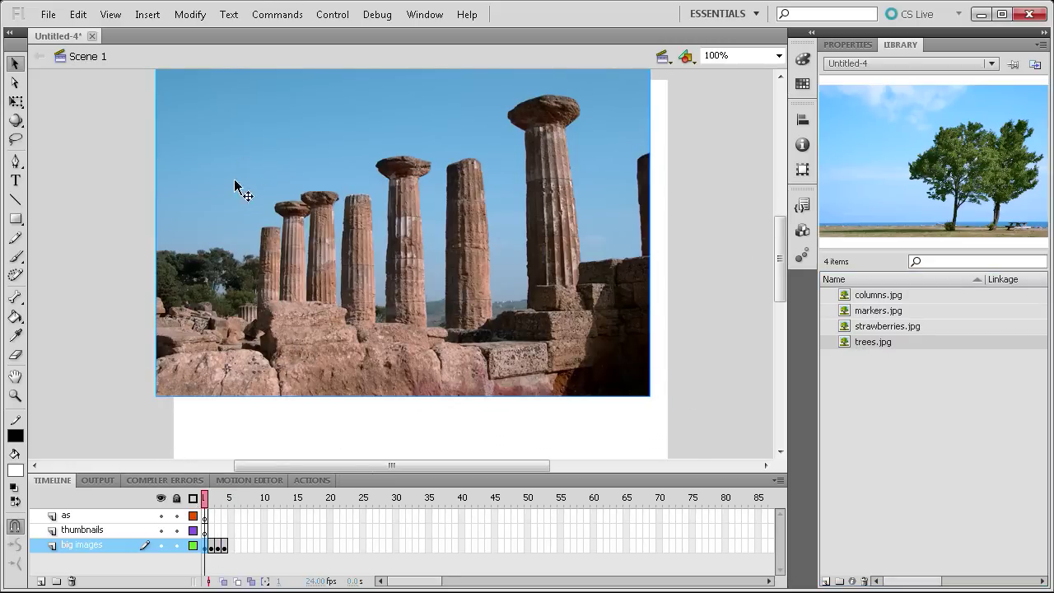
click(852, 44)
click(894, 161)
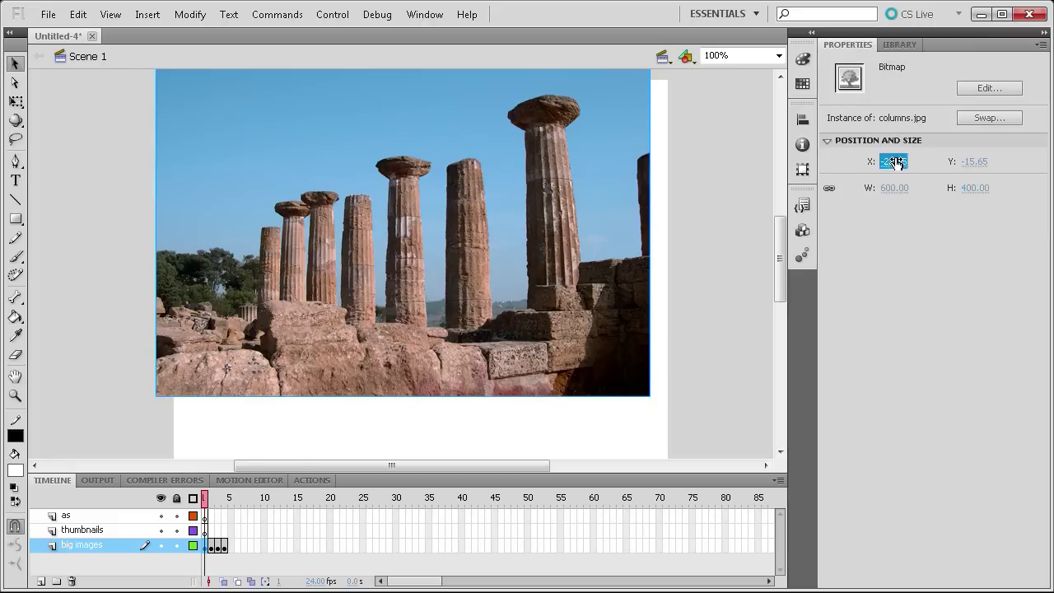
text(2)
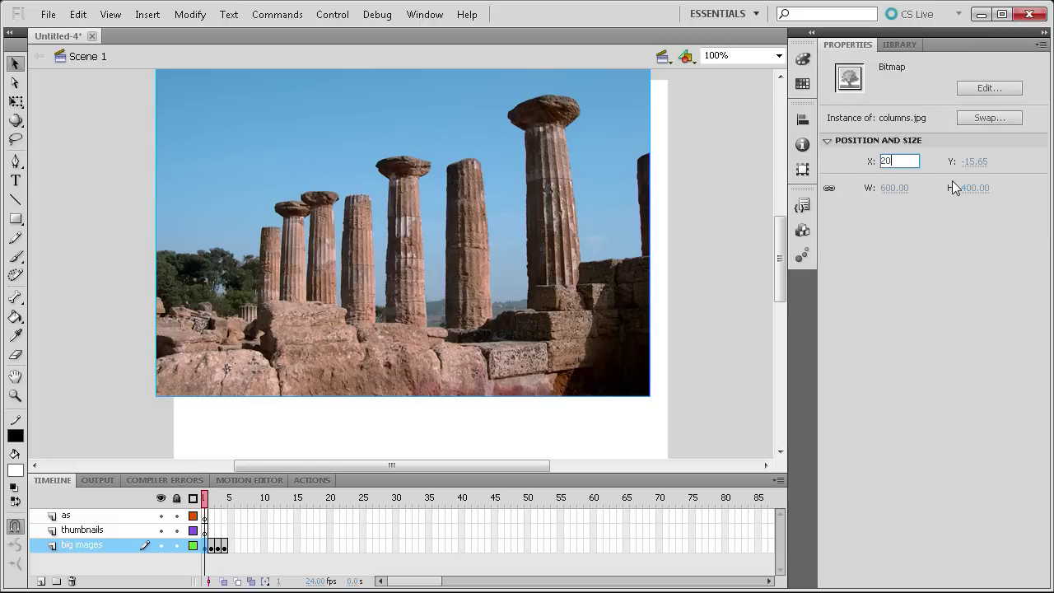
text(0)
click(980, 161)
text(18)
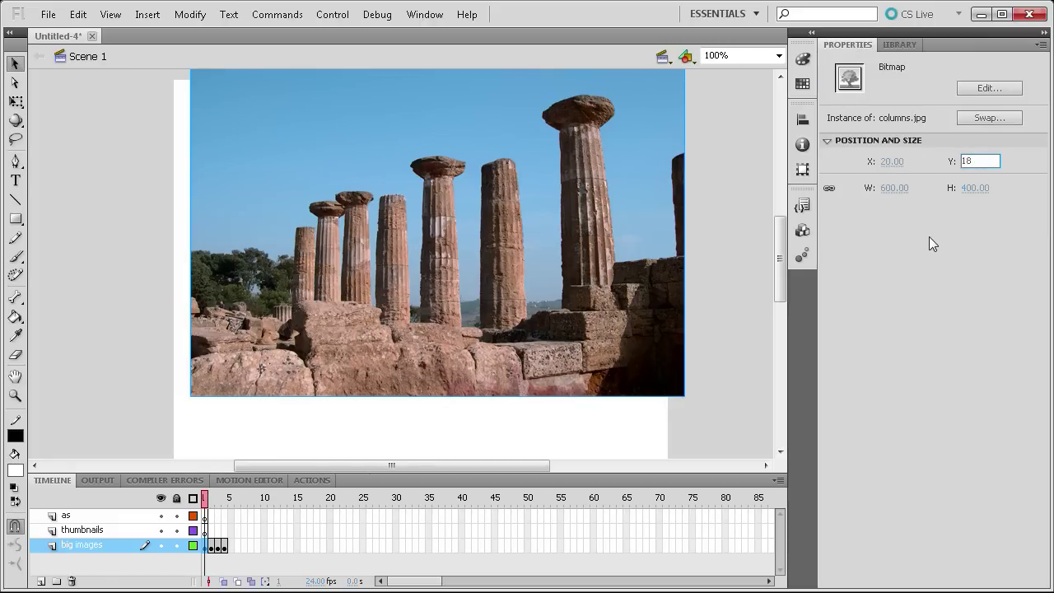
key(Return)
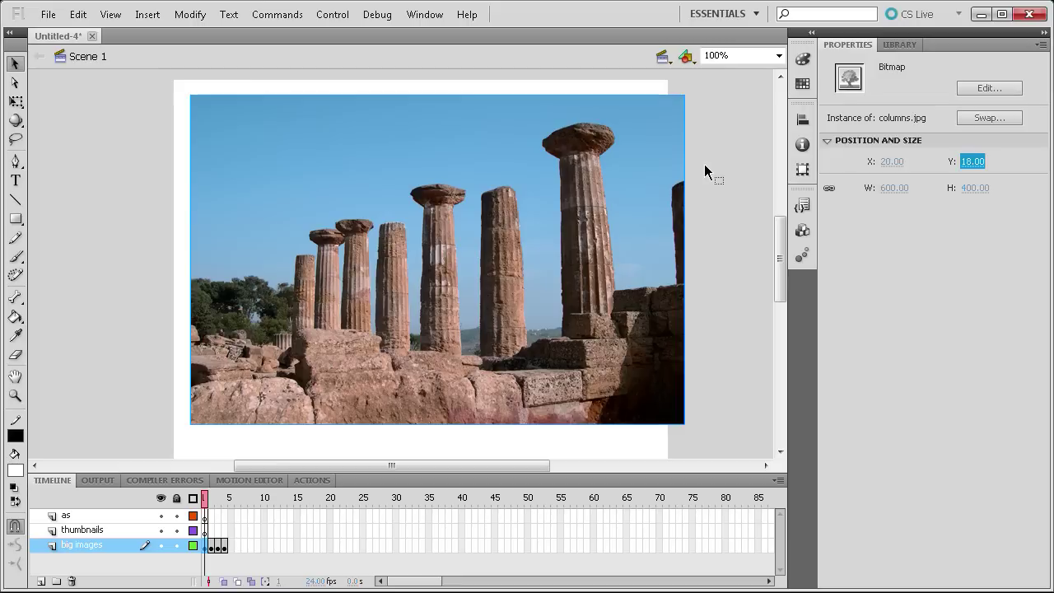
click(905, 189)
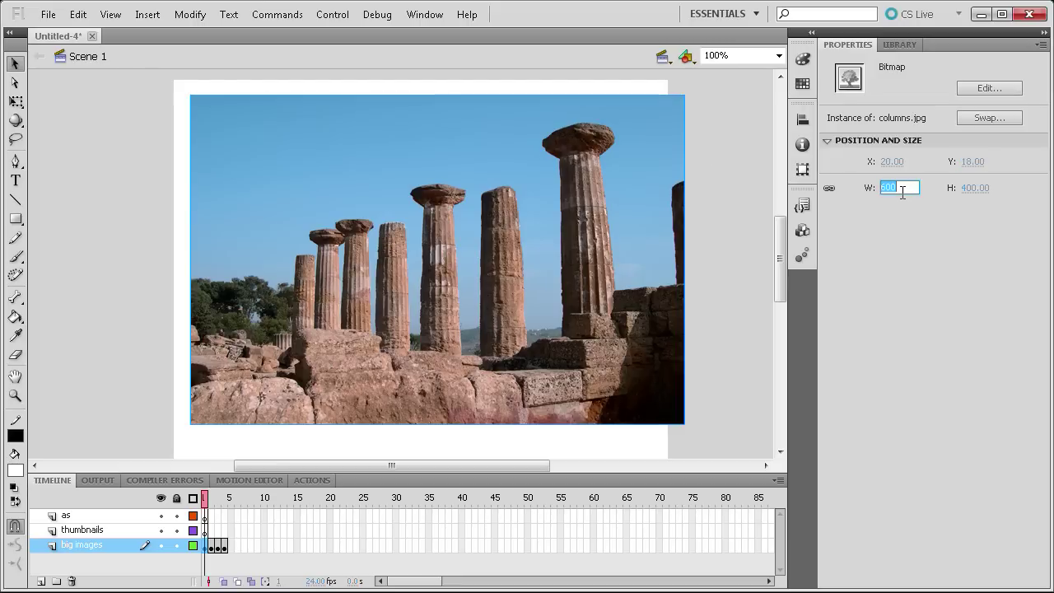
text(558)
key(Return)
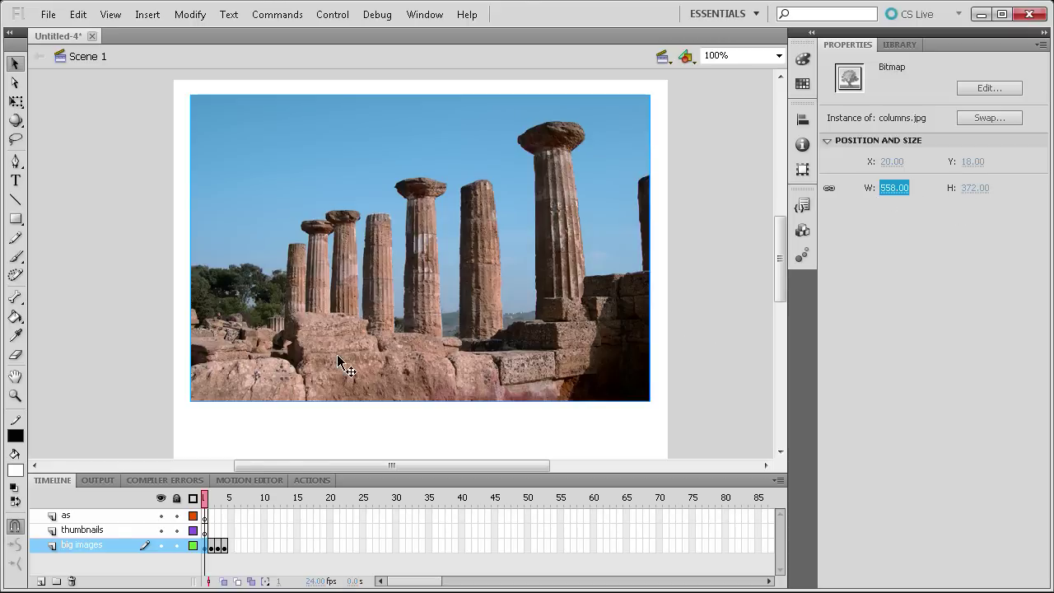
Step: Position the markers image on frame 2 at X 20, Y 18 with width 558
click(211, 544)
click(413, 269)
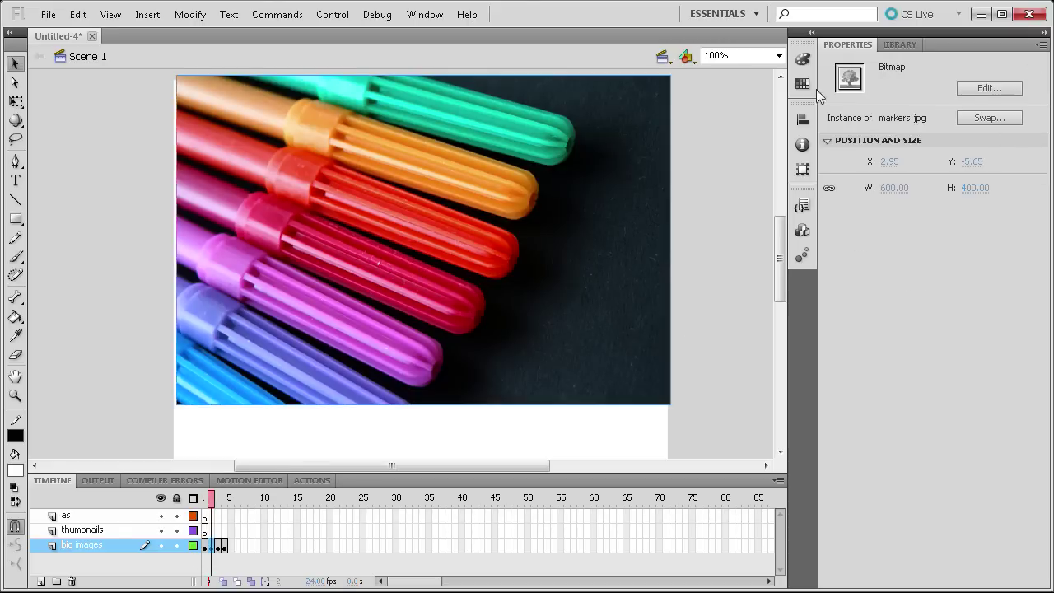
click(889, 161)
text(20)
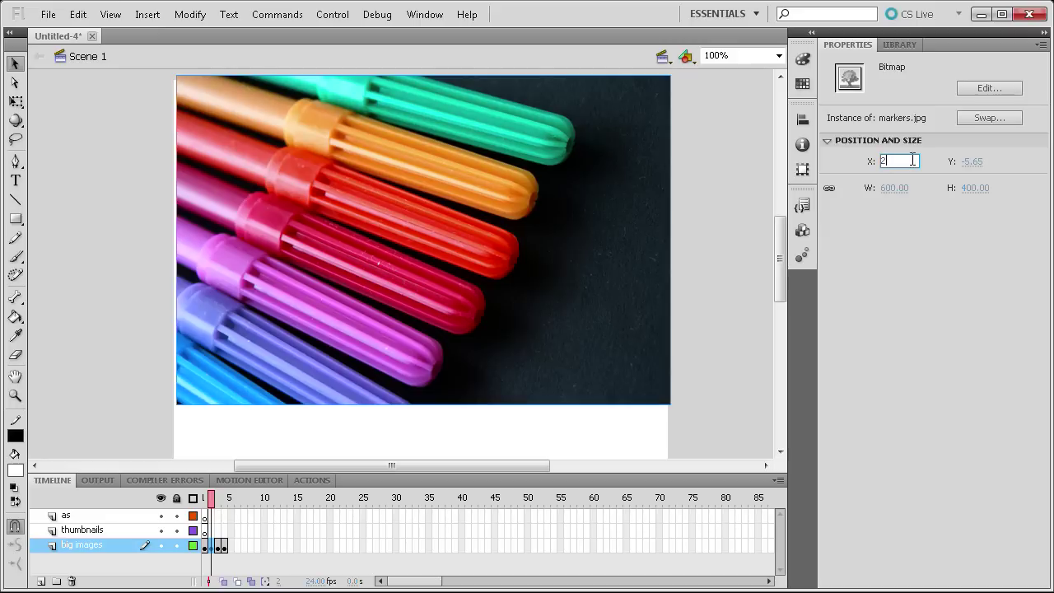
click(963, 162)
text(18)
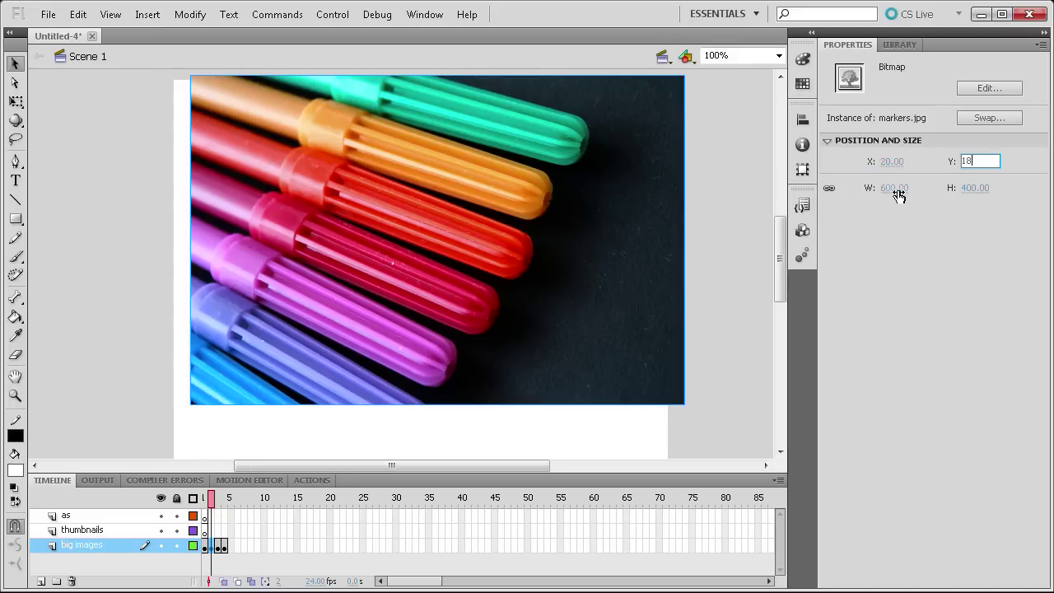
click(897, 189)
key(Return)
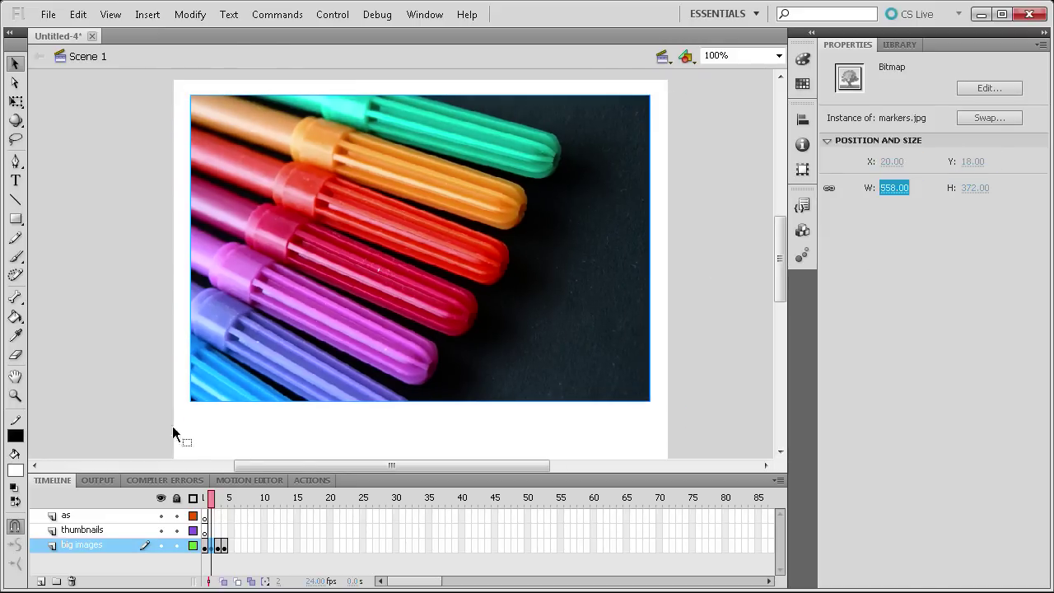
Step: Position the strawberries image on frame 3 at X 20, Y 18 with width 558
click(217, 545)
click(492, 214)
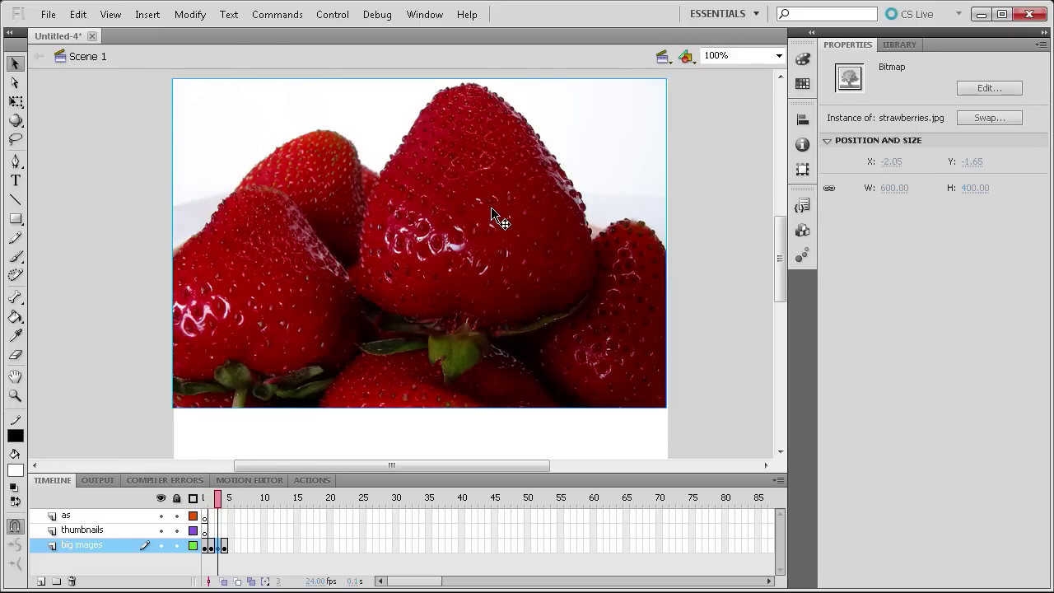
text(20)
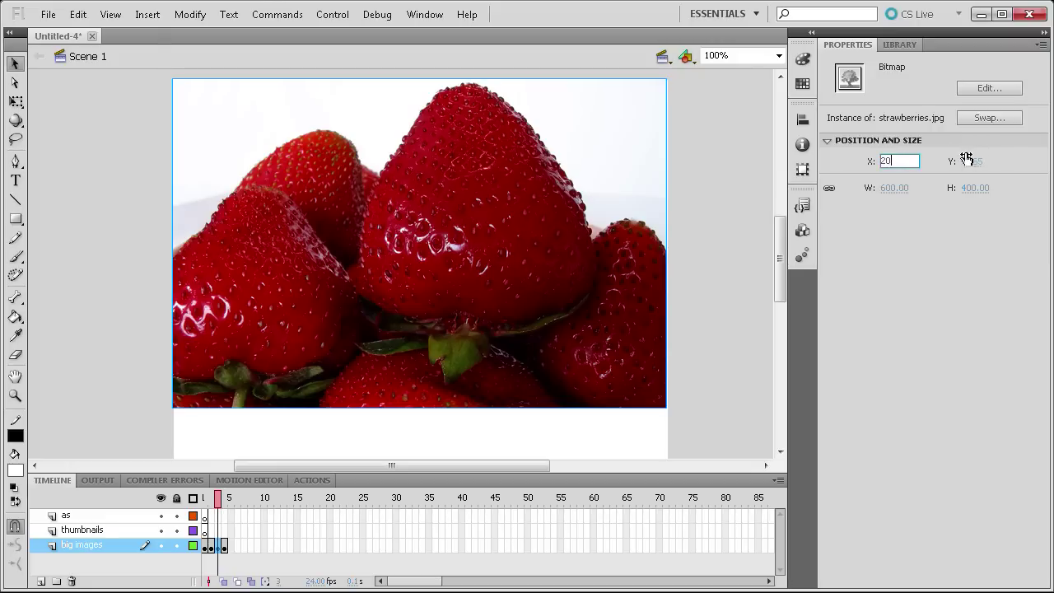
click(969, 161)
text(18)
key(Return)
click(895, 188)
text(558)
key(Return)
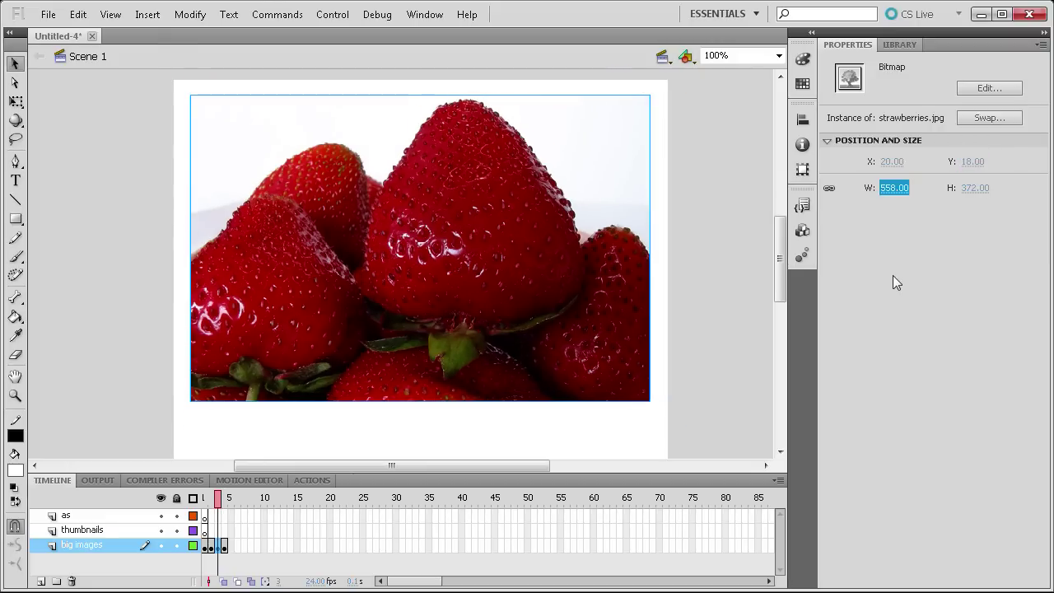
Step: Position the trees image on frame 4 at X 20, Y 18 with width 558, then review earlier frames
click(225, 499)
mouse_move(225, 500)
mouse_down()
mouse_move(212, 501)
mouse_move(225, 501)
mouse_up()
click(225, 546)
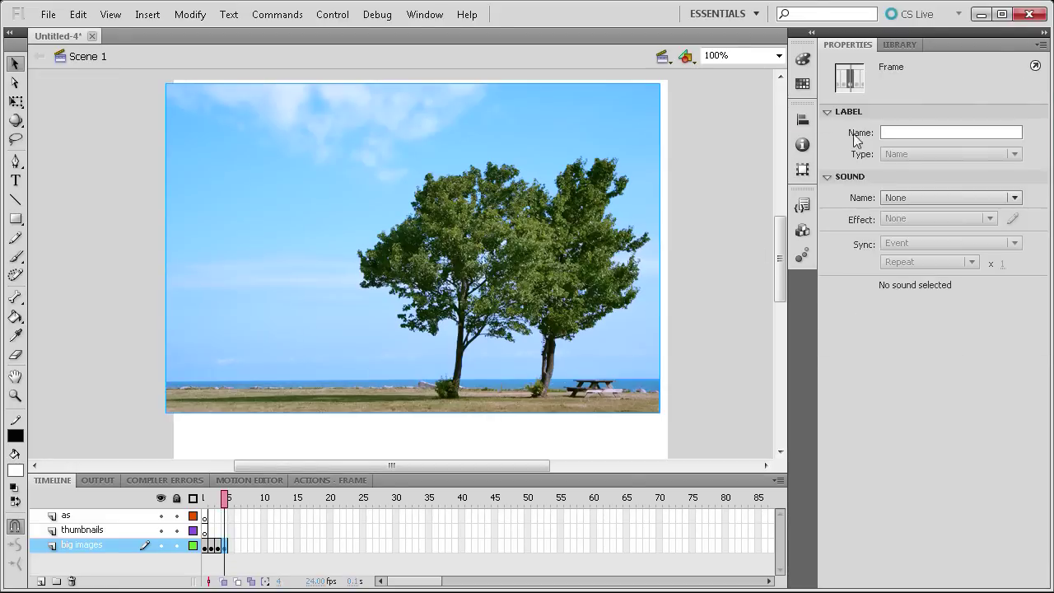
click(627, 207)
click(894, 161)
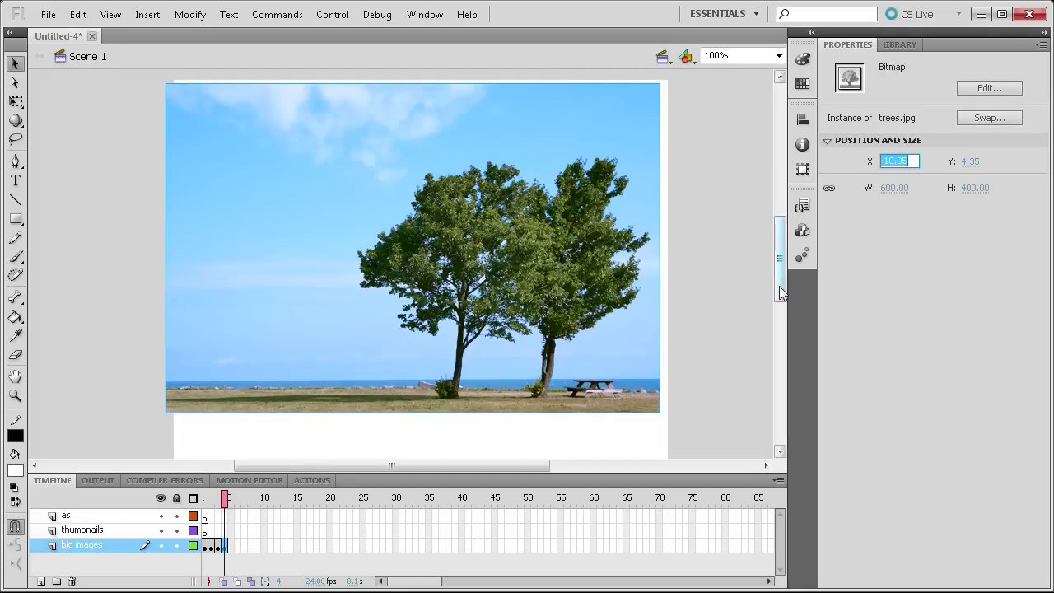
text(20)
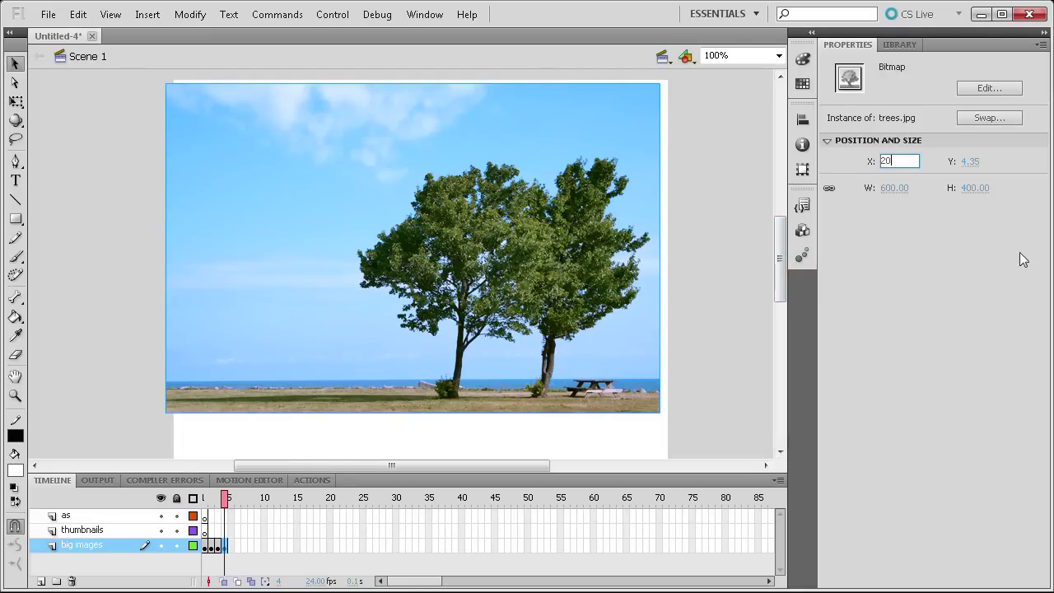
click(979, 163)
text(18)
click(897, 188)
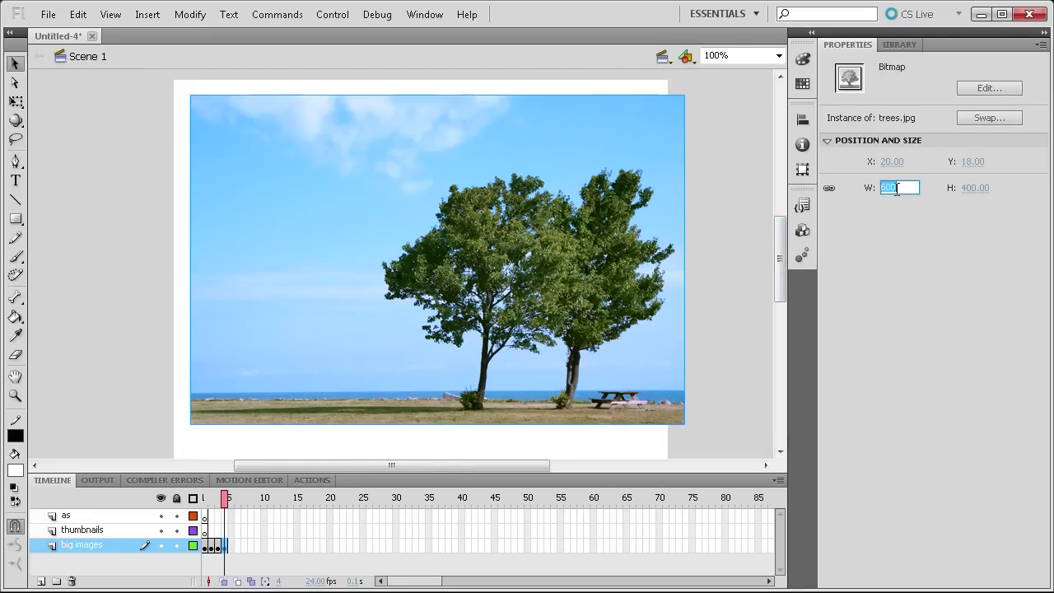
key(Return)
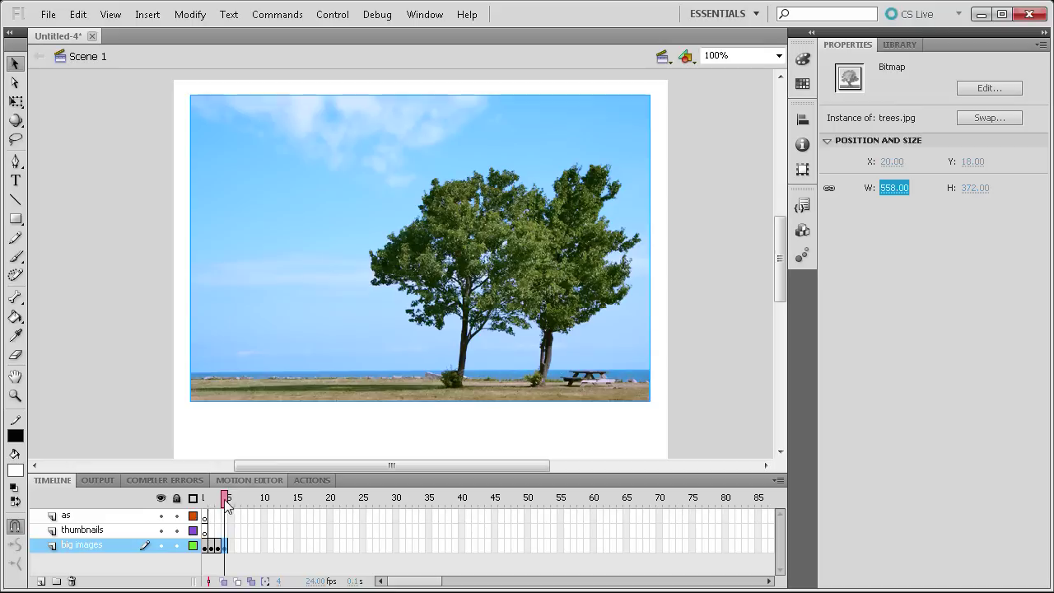
drag(224, 499, 205, 505)
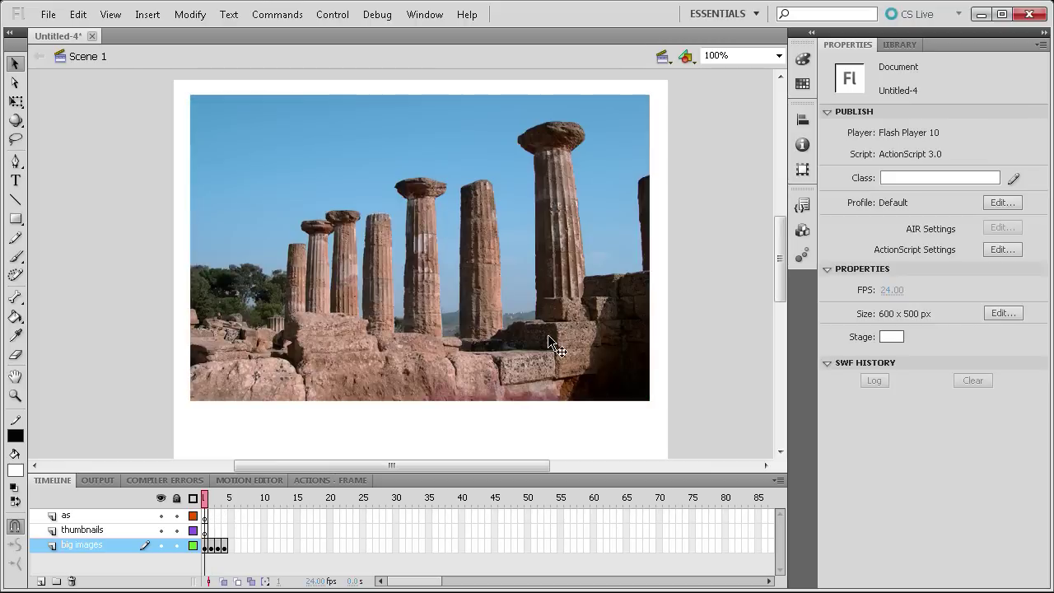
Step: On the thumbnails layer, place a columns.jpg copy near the stage's top-left
drag(782, 265, 782, 273)
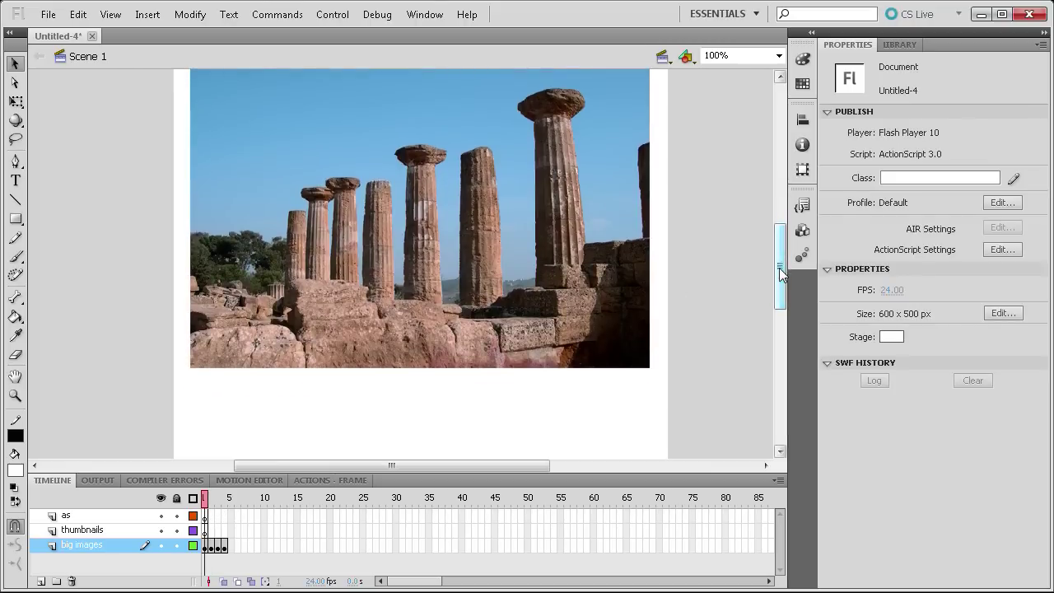
click(81, 531)
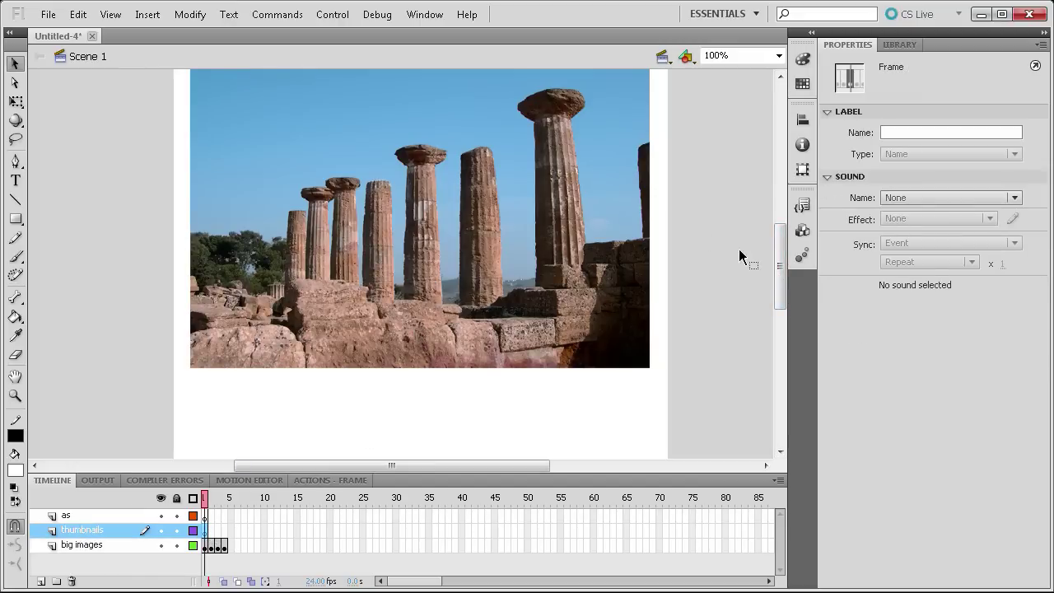
click(901, 44)
drag(876, 301, 311, 252)
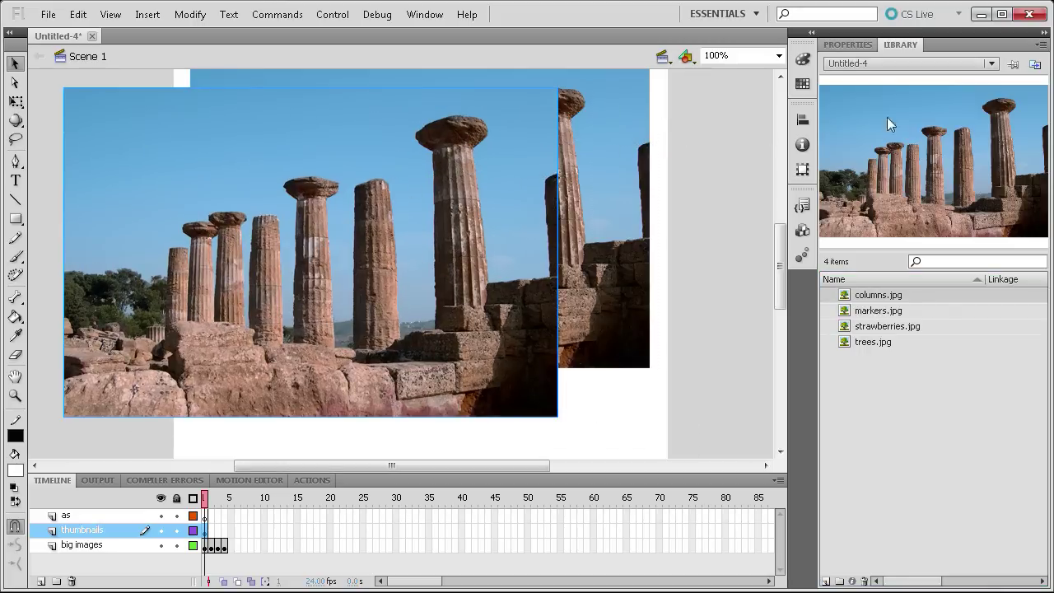
drag(122, 256, 99, 216)
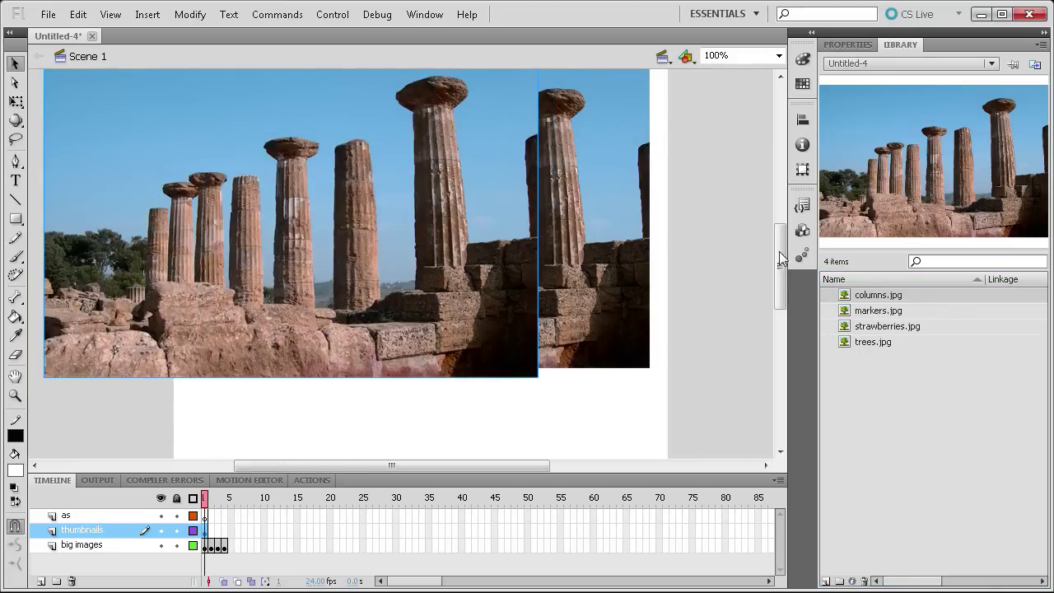
Step: Add markers, strawberries and trees copies to the stage, then select the columns copy
click(889, 316)
drag(890, 320, 574, 359)
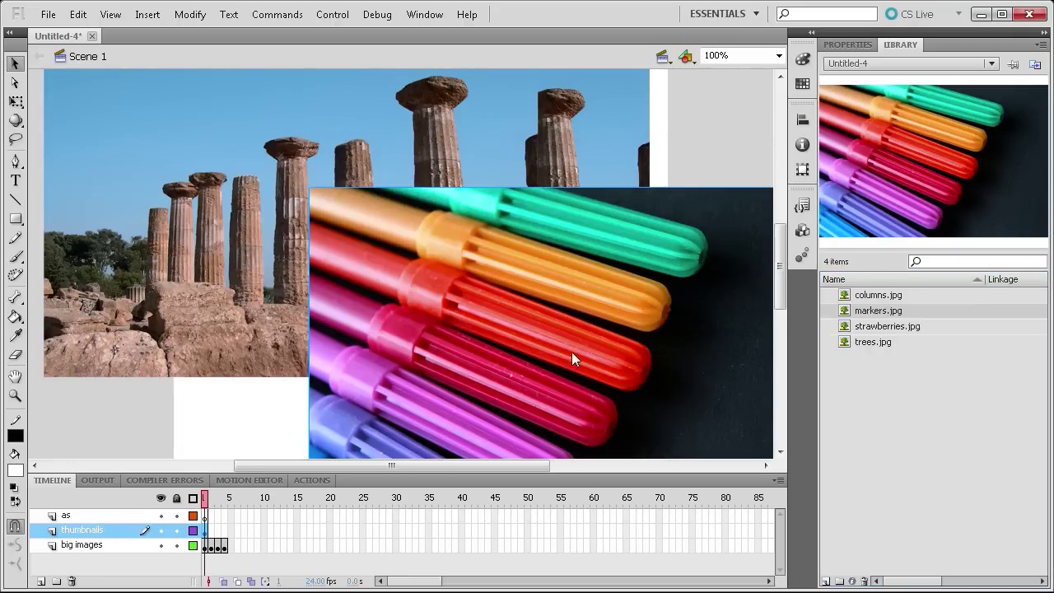
click(914, 328)
drag(716, 352, 632, 370)
click(880, 341)
drag(879, 340, 697, 391)
click(146, 196)
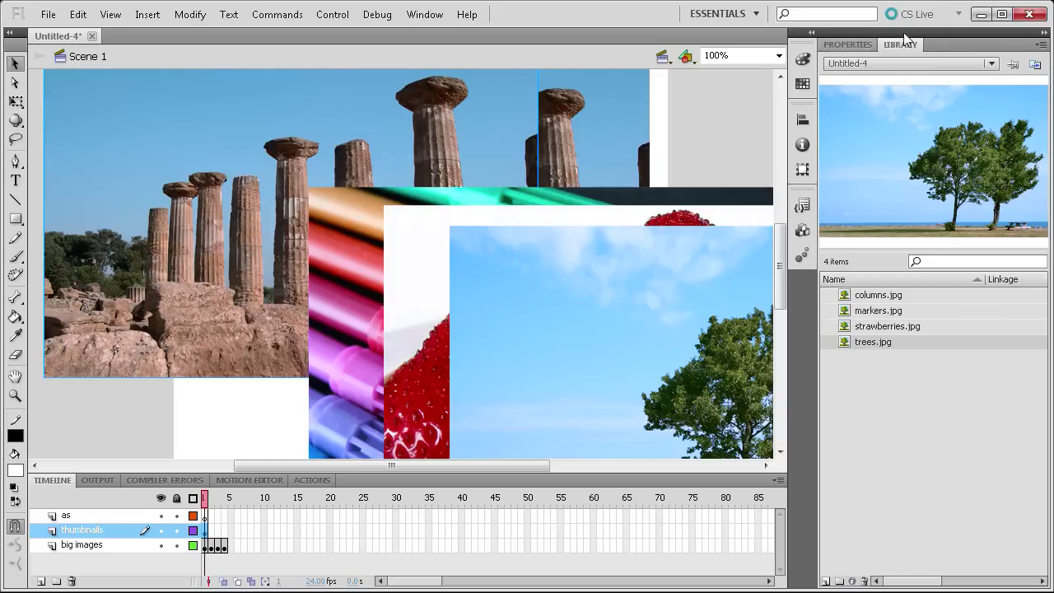
click(841, 44)
Step: Set the columns and markers image copies to a width of 129 px
click(905, 162)
click(897, 188)
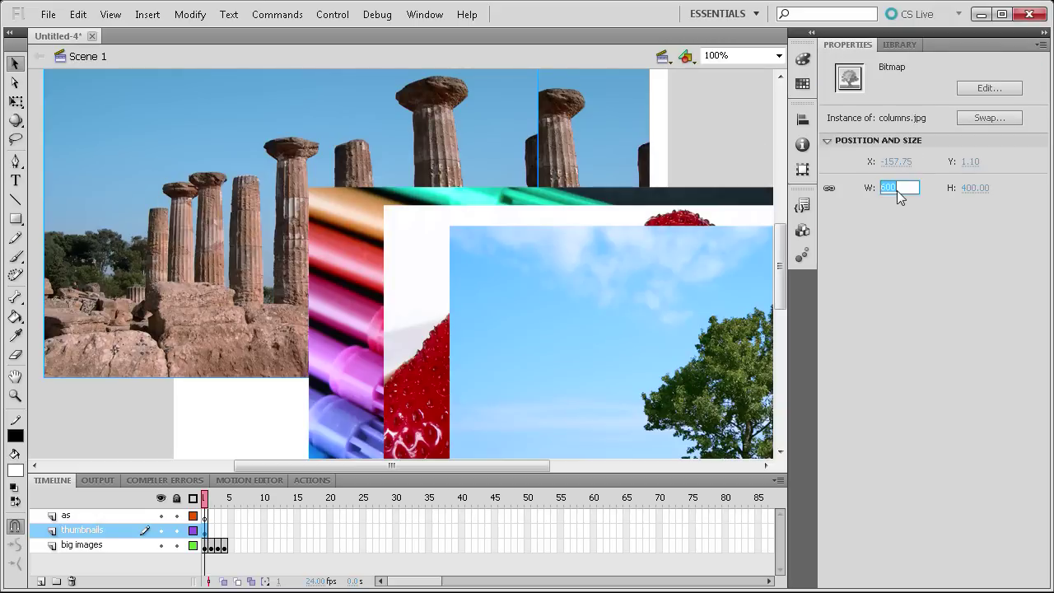
text(129)
key(Return)
click(345, 237)
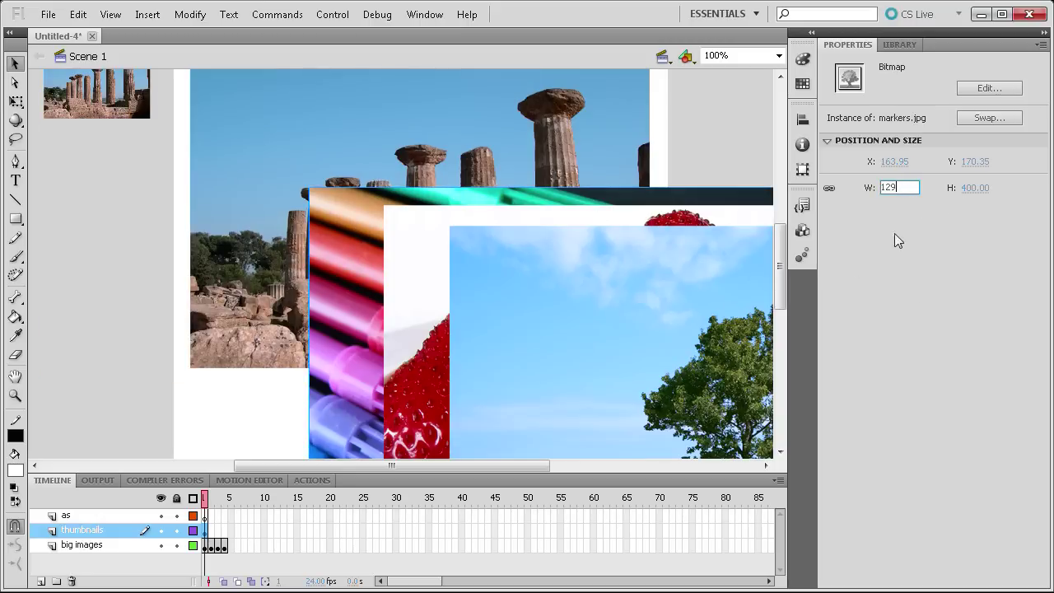
text(129)
key(Return)
Step: Set the strawberries and trees image copies to a width of 129 px
click(432, 284)
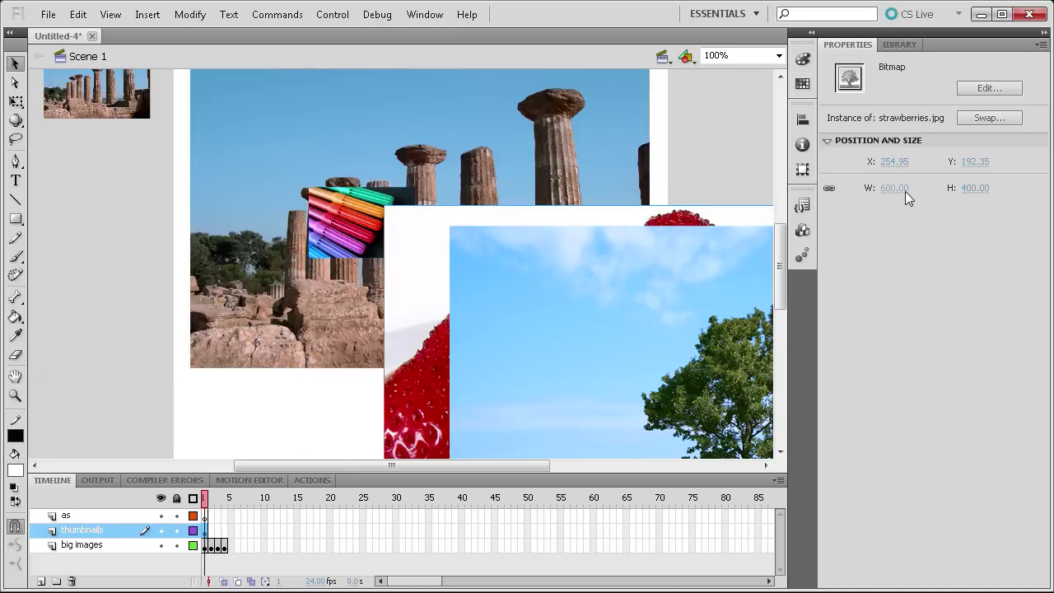
text(129)
key(Return)
click(654, 324)
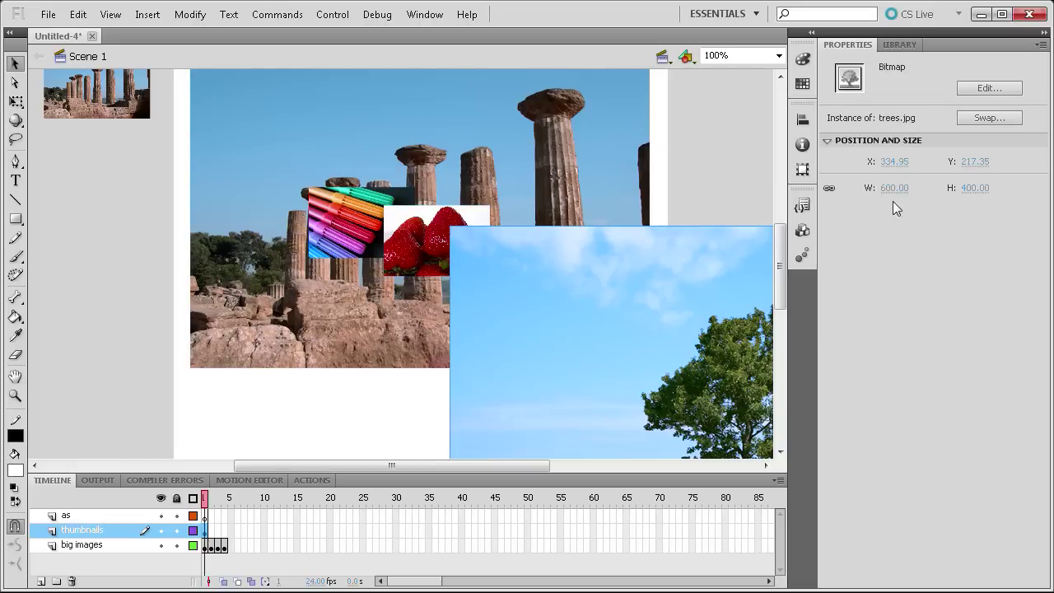
click(889, 186)
text(129)
key(Return)
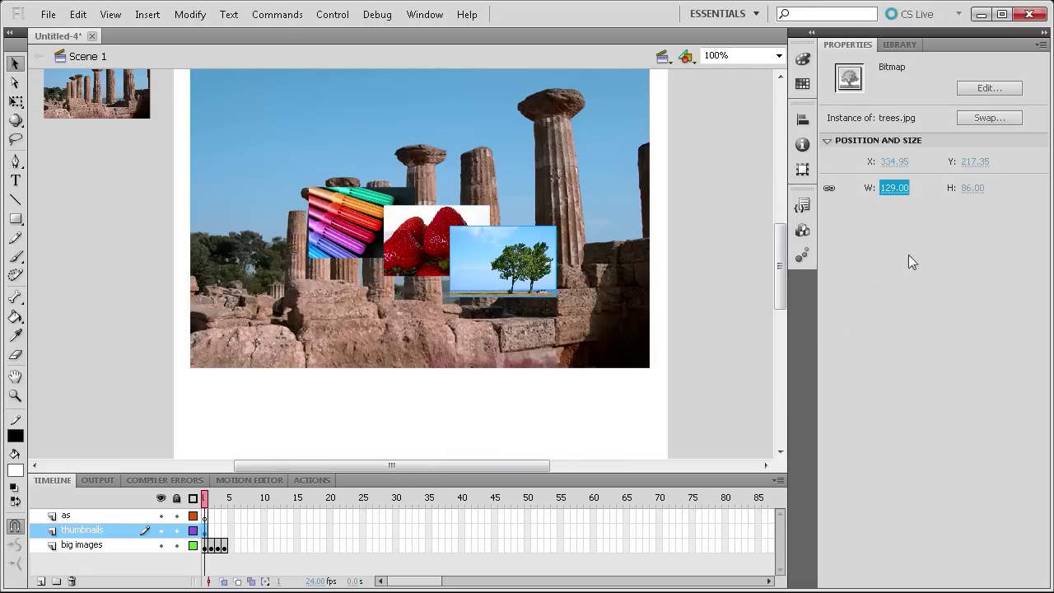
Step: Line up the four 129 × 86 thumbnails in a row beneath the big image, then select all four
drag(113, 118, 200, 440)
click(211, 498)
mouse_move(210, 498)
mouse_down()
mouse_move(225, 498)
mouse_move(204, 504)
mouse_up()
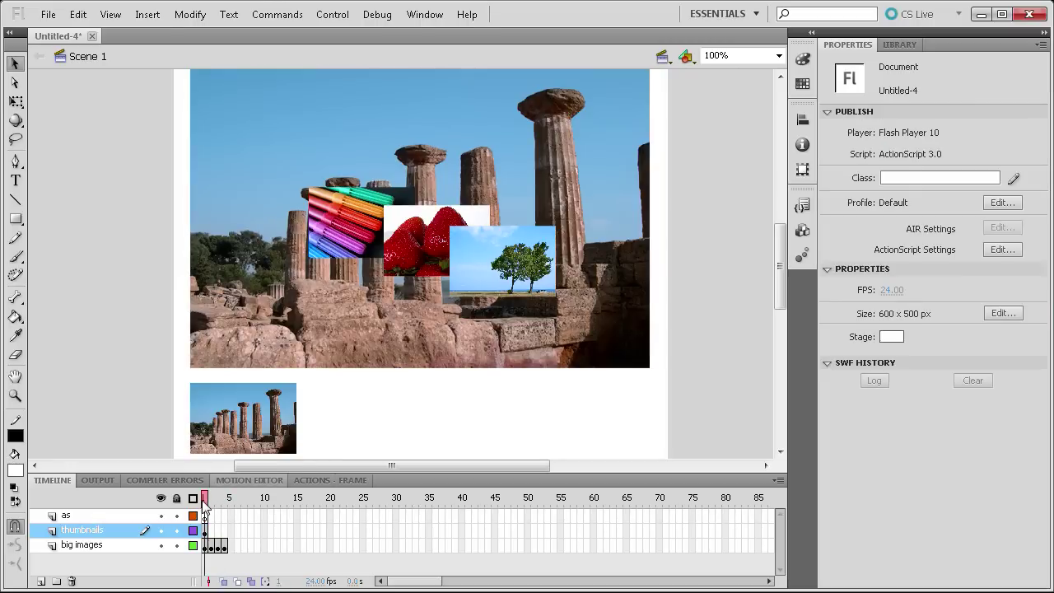
drag(337, 227, 336, 406)
drag(413, 239, 456, 409)
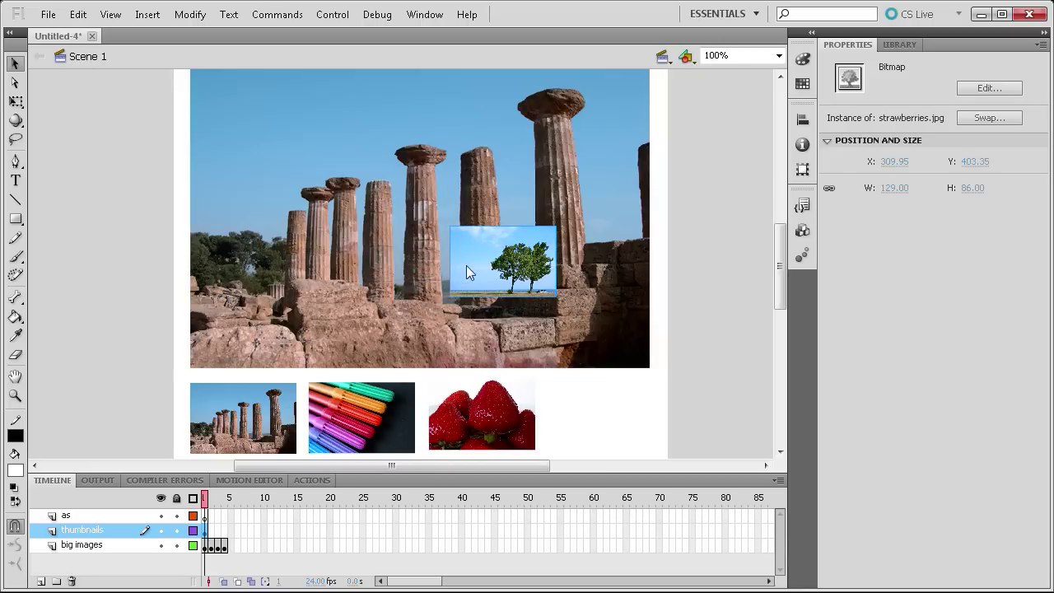
drag(483, 255, 581, 411)
drag(781, 297, 781, 300)
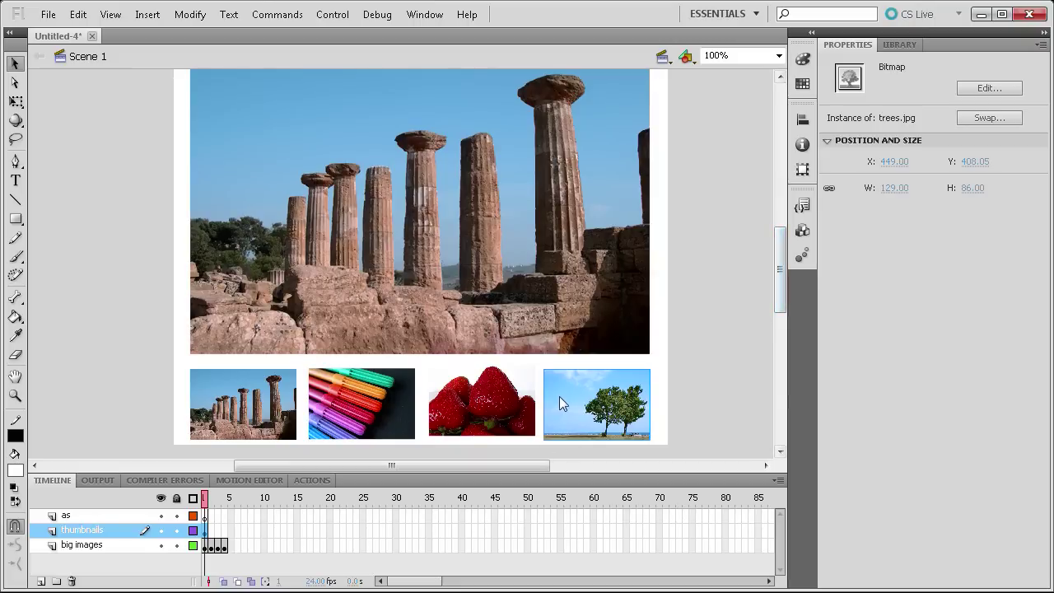
click(667, 425)
drag(706, 416, 150, 396)
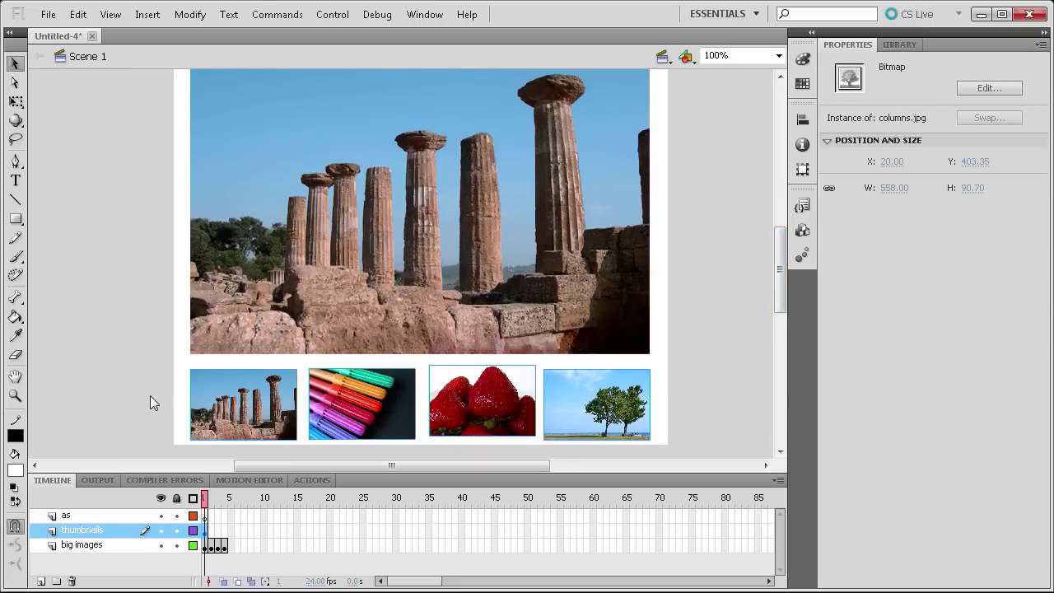
Step: Top-align the four thumbnails and distribute their horizontal centres evenly using the Align panel
click(438, 18)
click(480, 344)
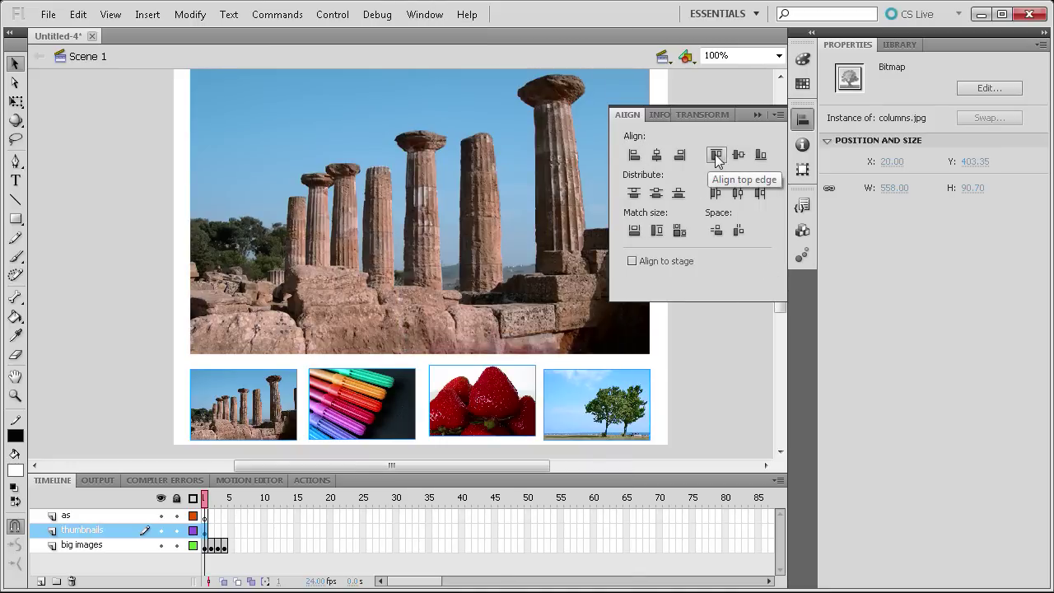
click(716, 156)
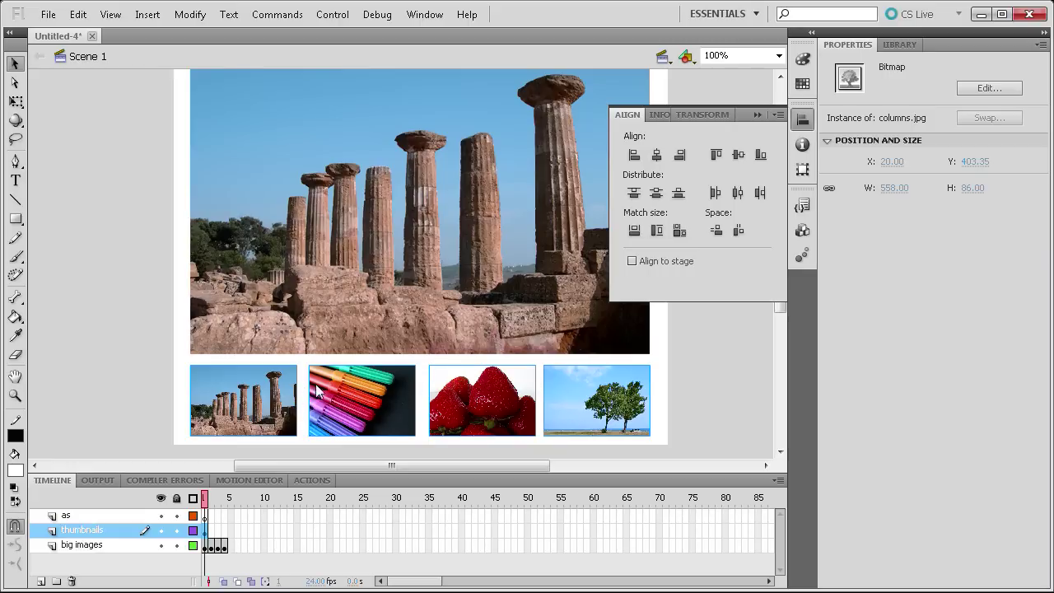
click(738, 193)
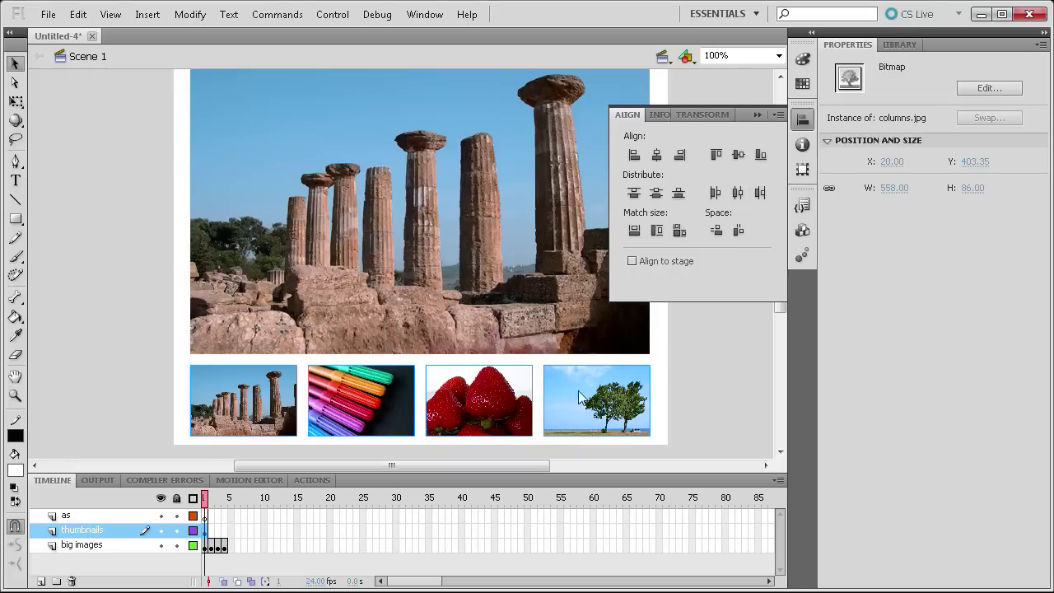
click(755, 113)
click(670, 315)
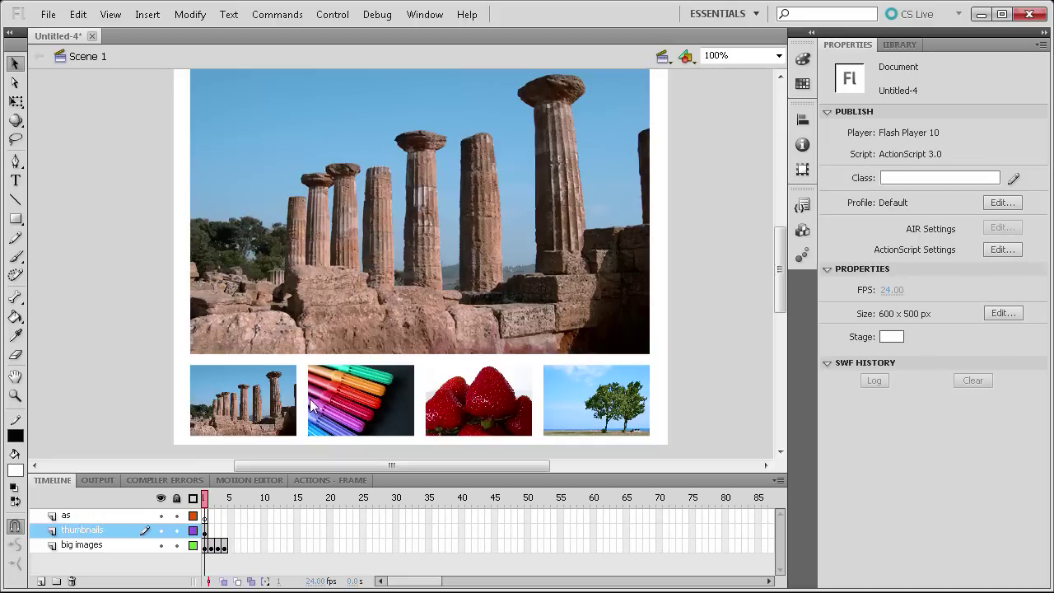
Step: Convert the columns thumbnail into a button symbol named btn1
click(280, 406)
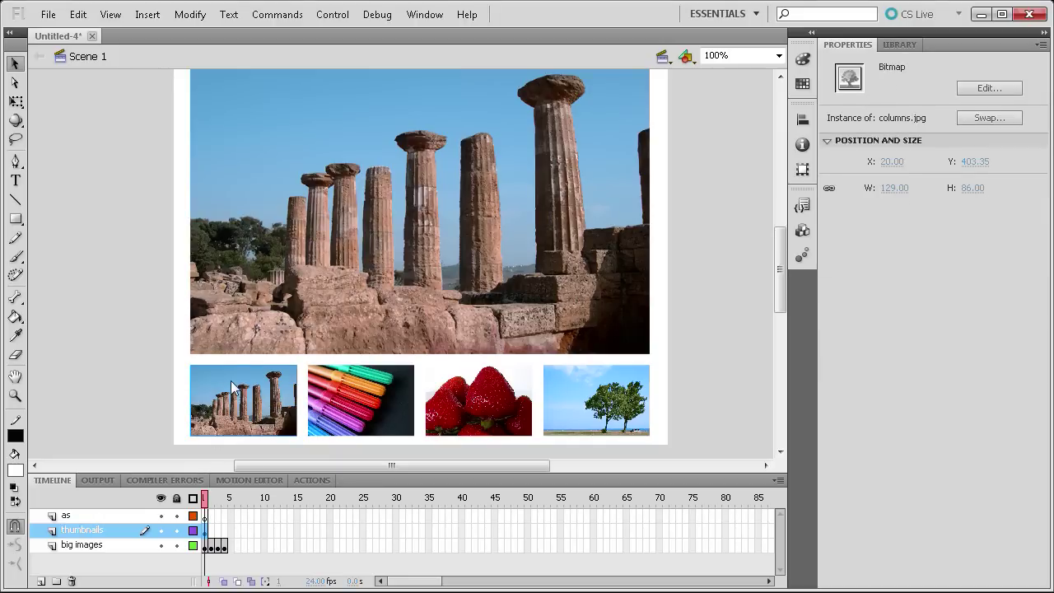
key(F8)
text(btn1)
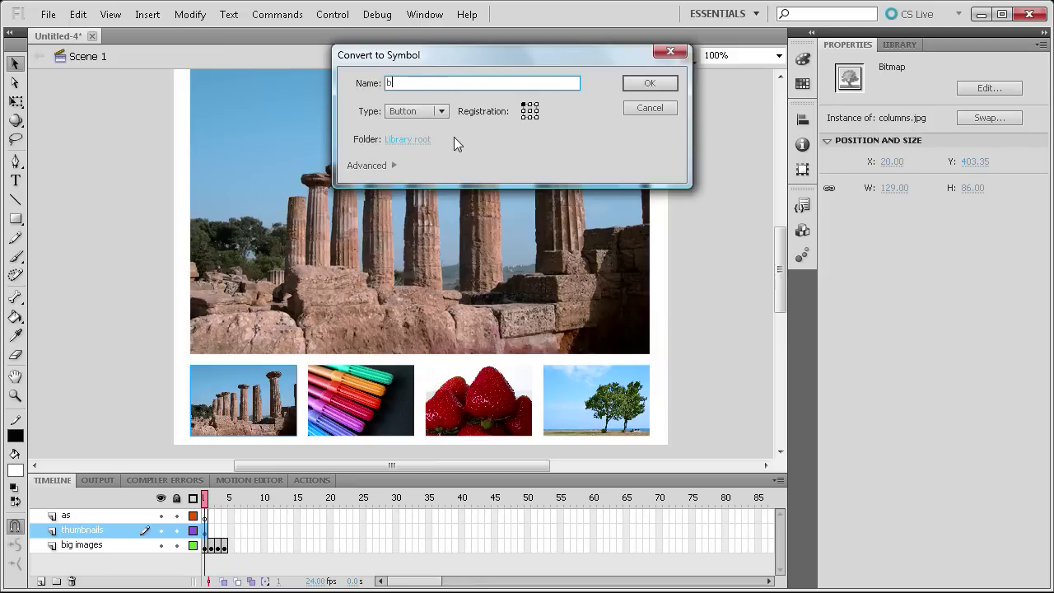
click(647, 89)
Step: Convert the markers thumbnail into a button symbol named btn2
click(398, 371)
key(F8)
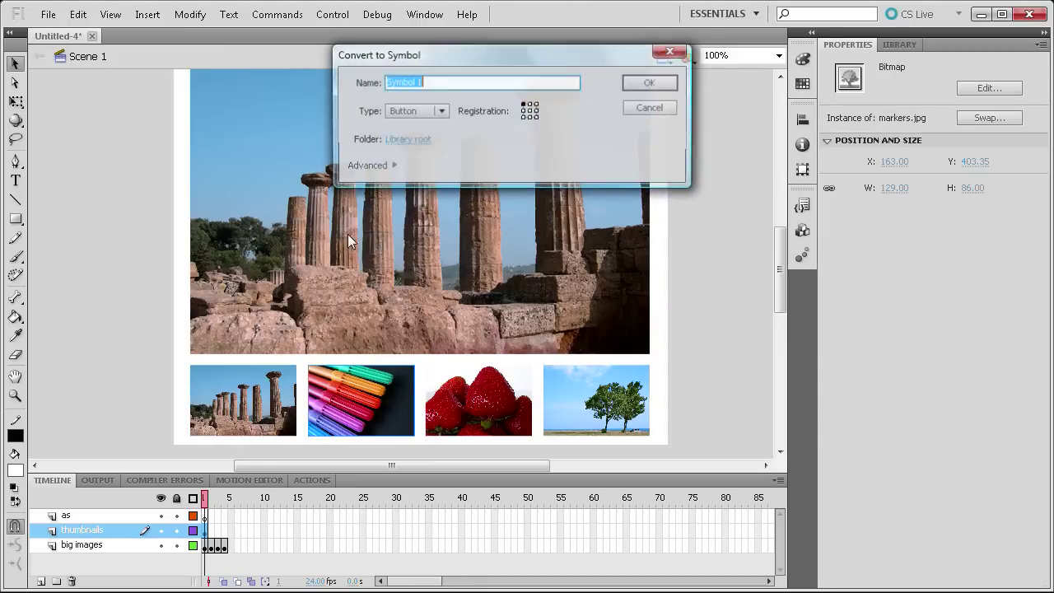
click(411, 112)
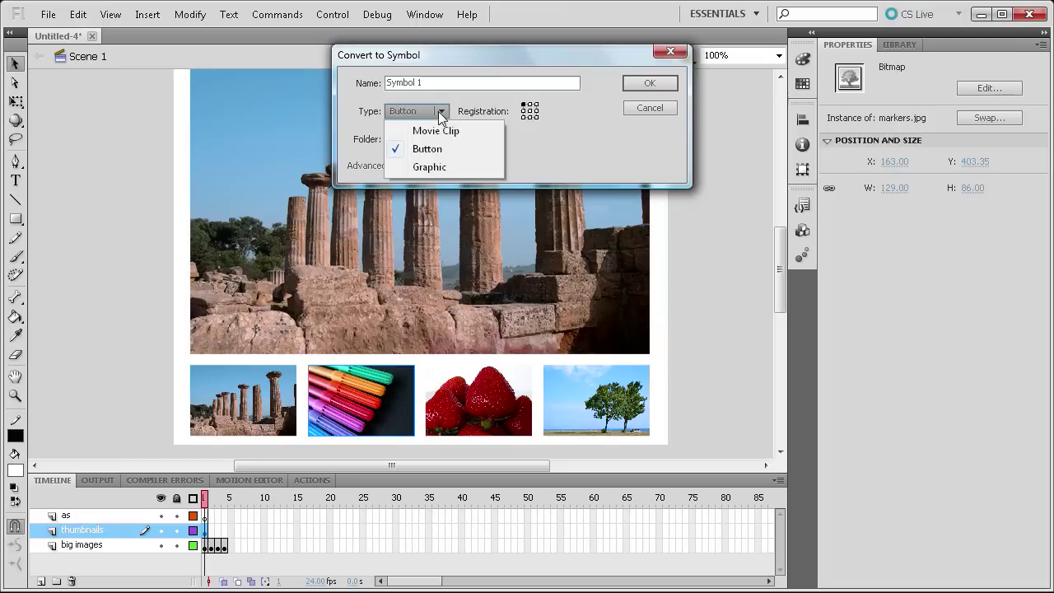
click(537, 143)
click(407, 139)
click(643, 228)
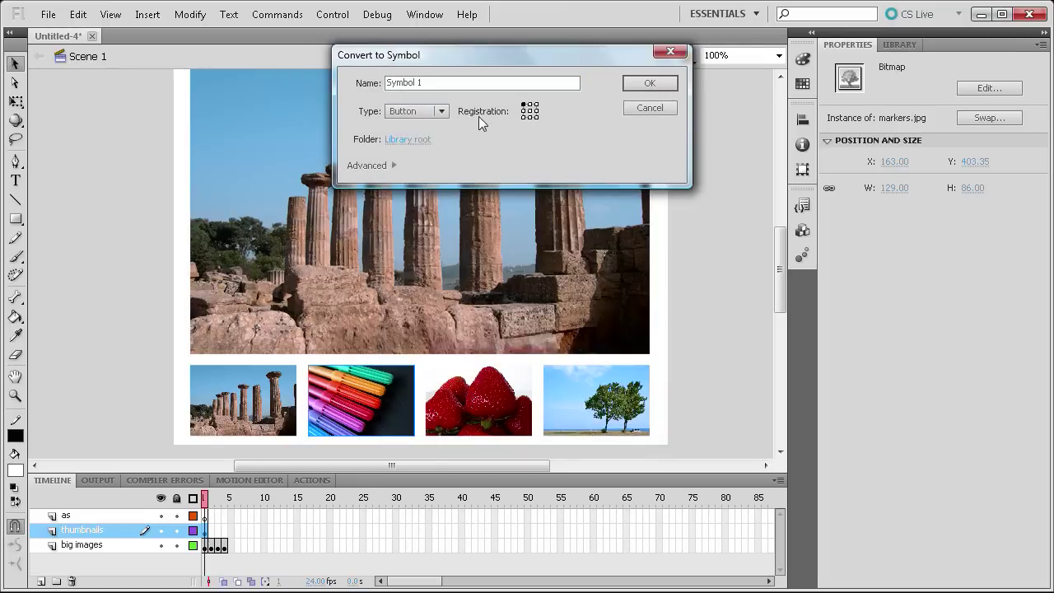
drag(436, 83, 334, 77)
text(btn2)
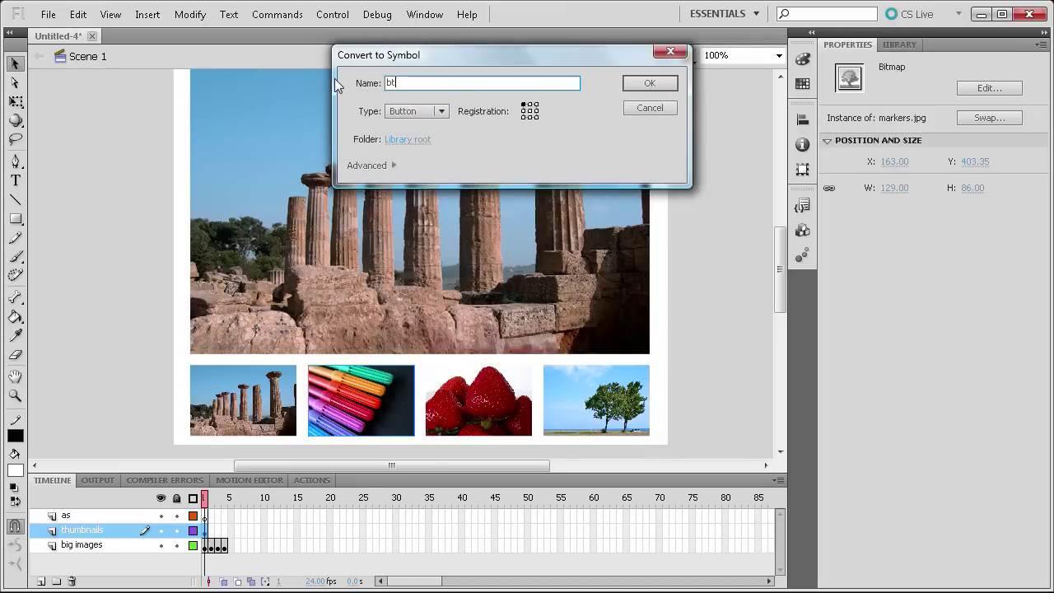
click(647, 83)
Step: Convert the strawberries and trees thumbnails into button symbols btn3 and btn4
click(492, 367)
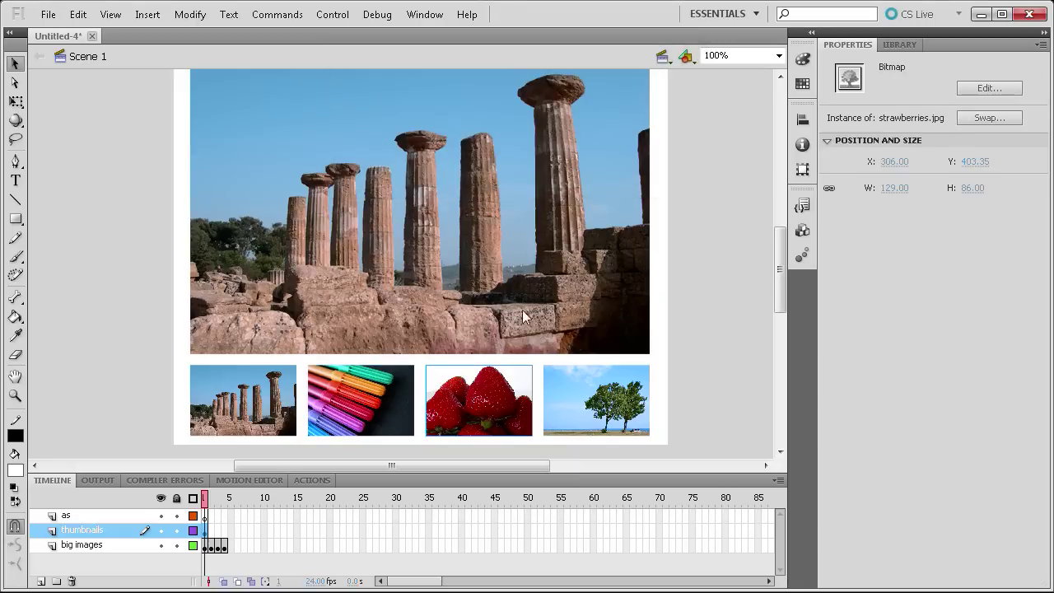
key(F8)
text(bt)
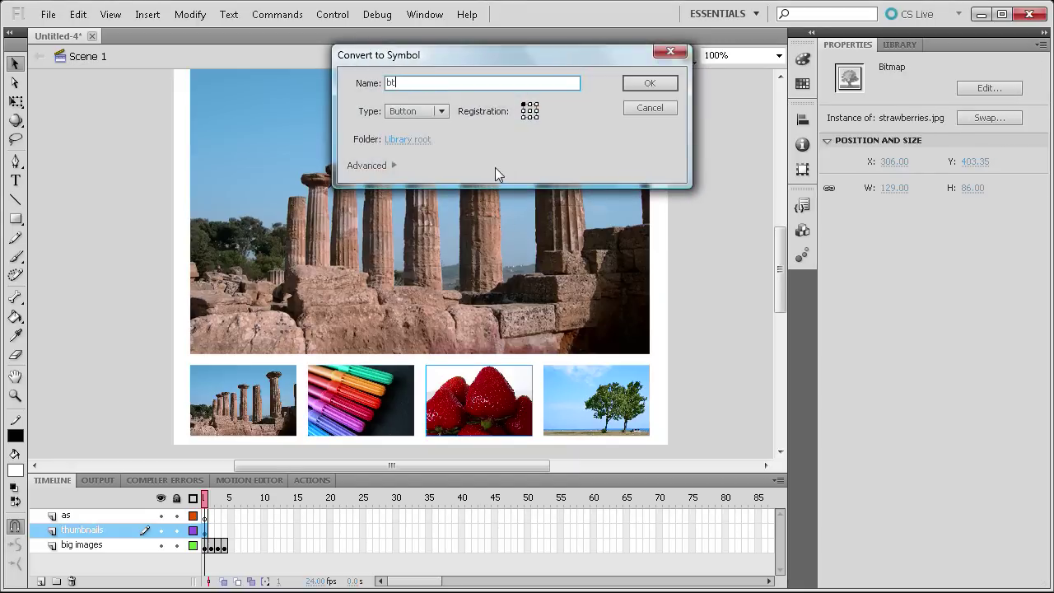
text(n3)
click(660, 86)
click(574, 374)
key(F8)
text(b)
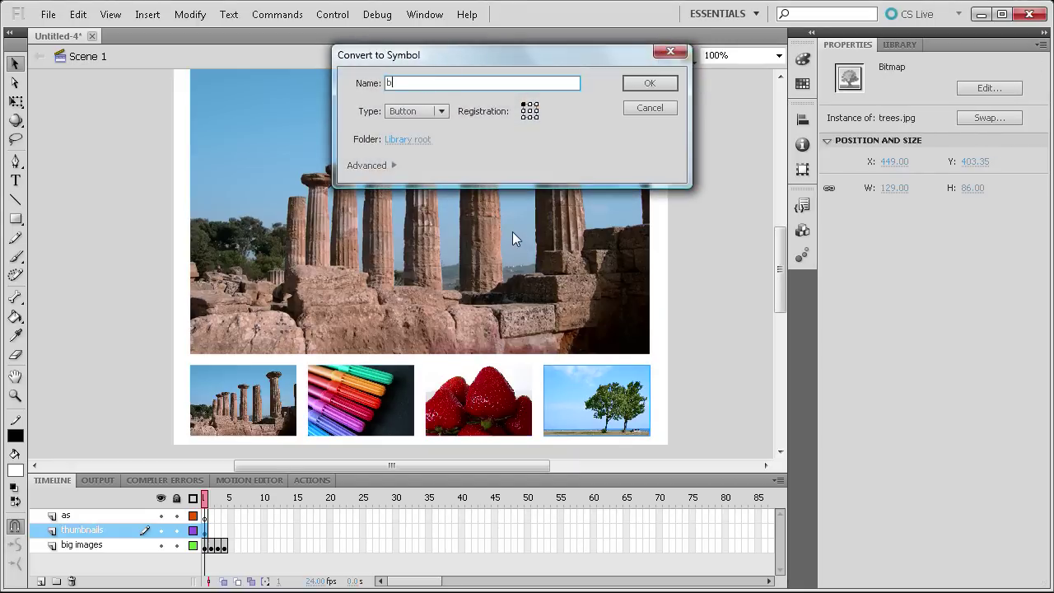
text(tn4)
click(649, 84)
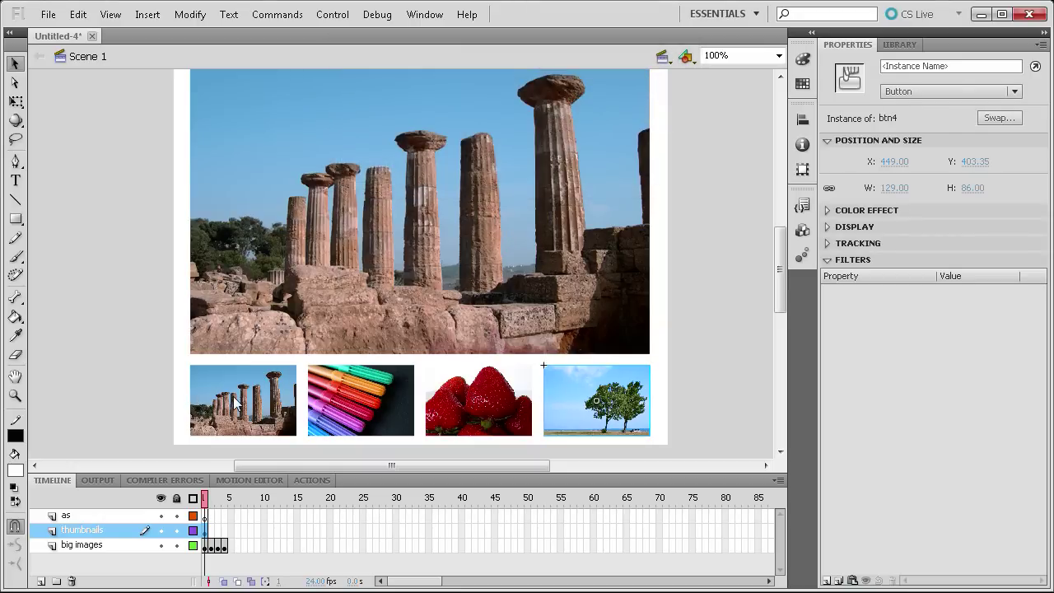
Step: Give the temple and markers button instances the names btn1 and btn2
click(193, 383)
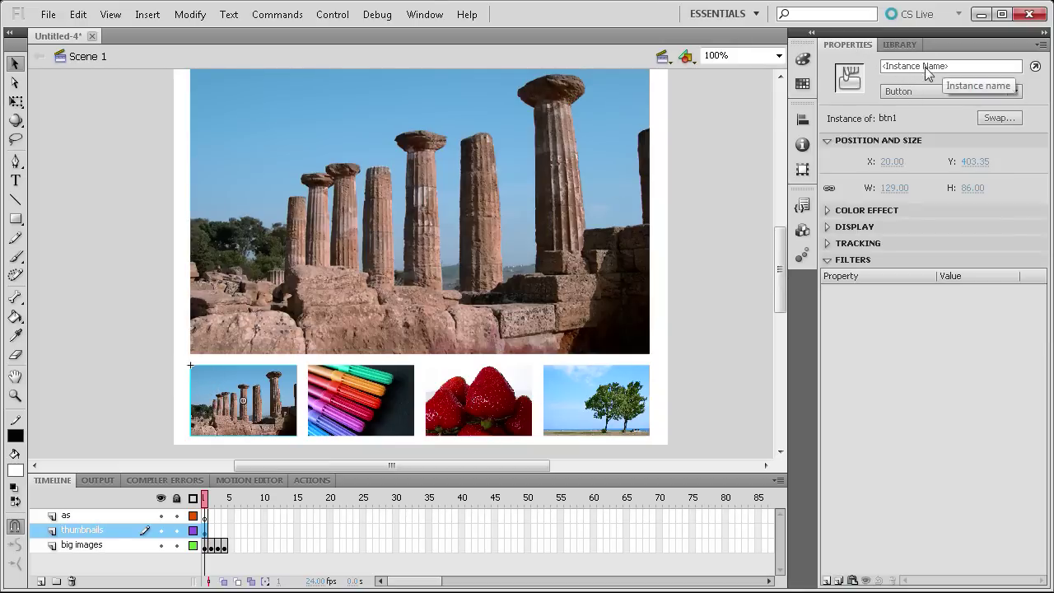
click(899, 67)
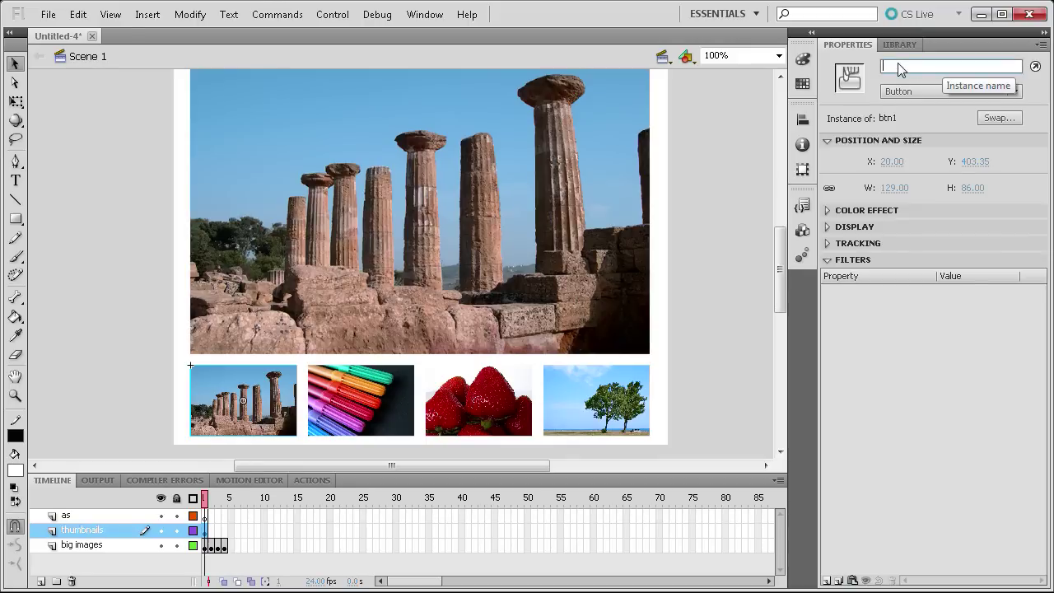
text(btn1)
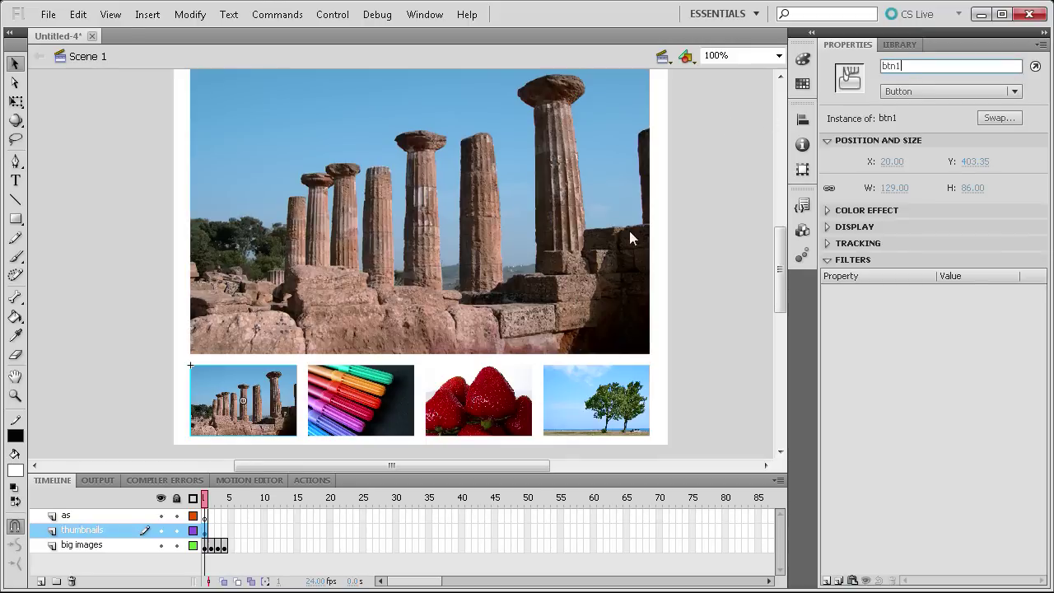
click(398, 386)
click(935, 66)
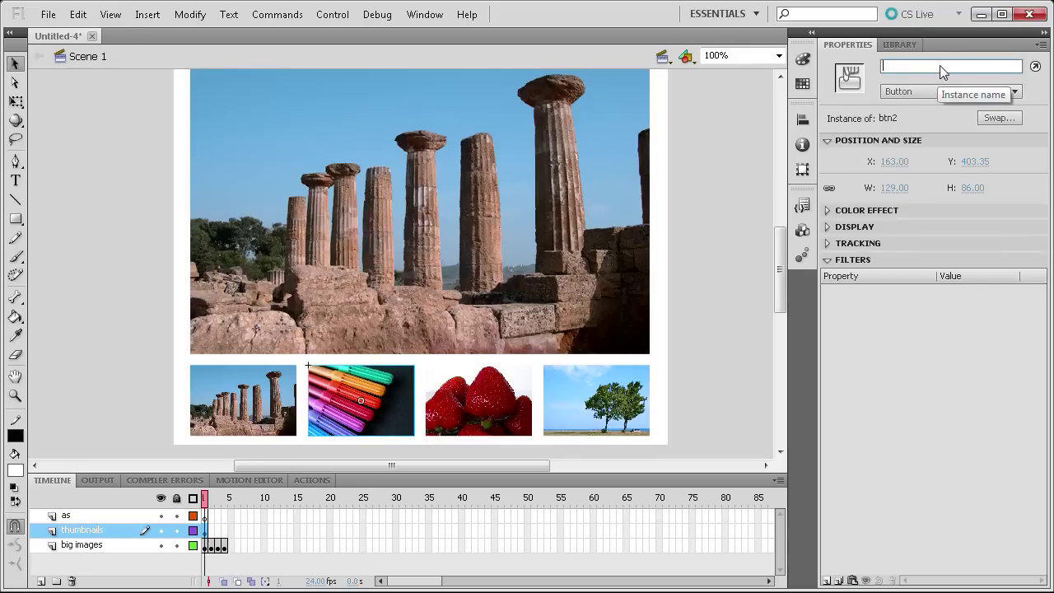
text(btn2)
Step: Give the strawberries and trees button instances the names btn3 and btn4
click(482, 405)
click(924, 68)
text(btn3)
click(618, 375)
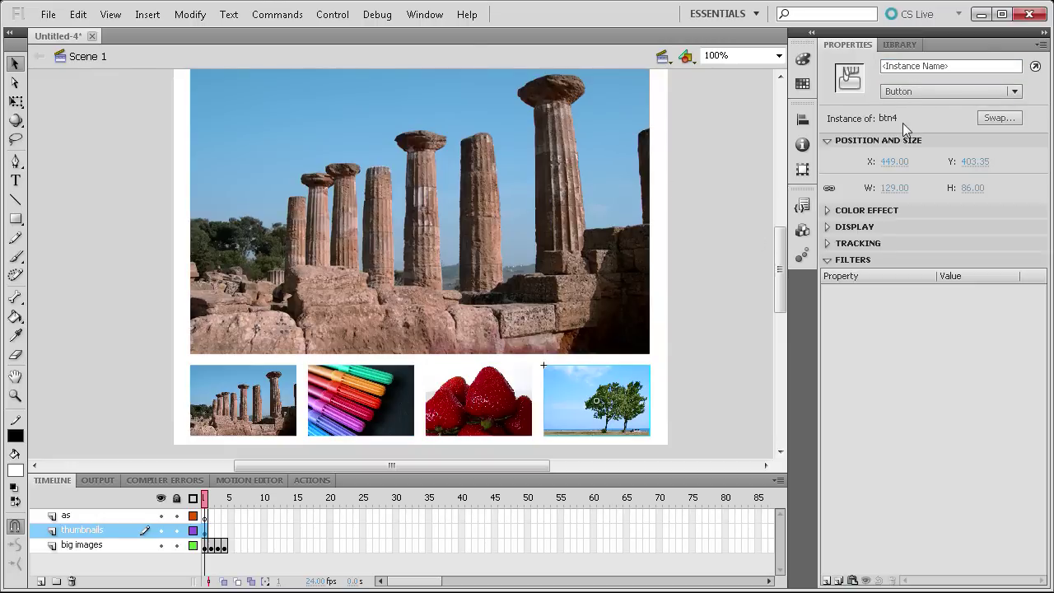
click(909, 65)
text(btn4)
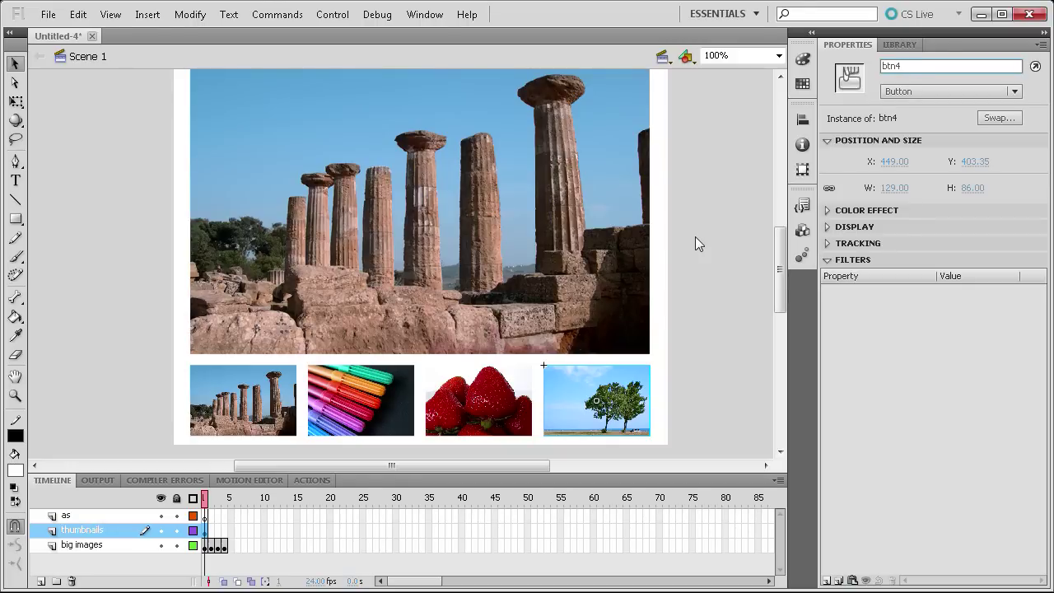
Step: Extend every layer by one frame so the timeline runs to five frames
click(724, 280)
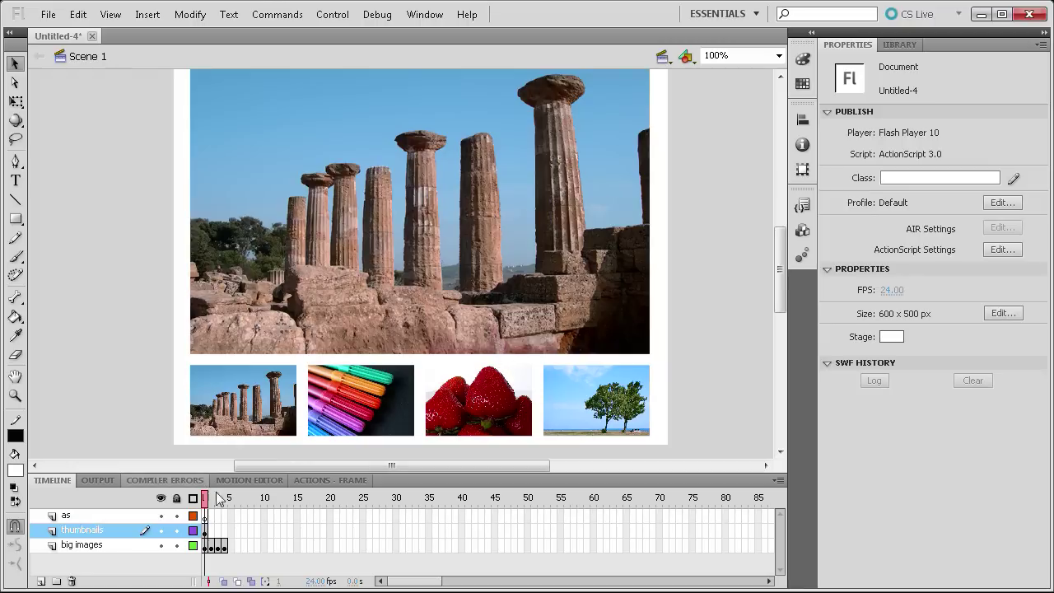
click(210, 516)
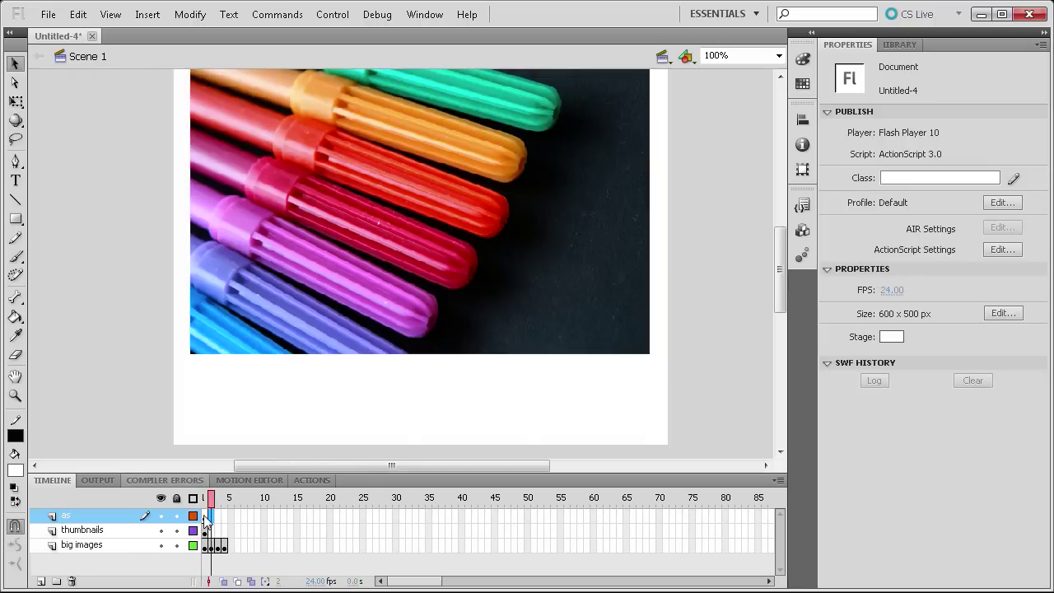
click(205, 517)
click(219, 547)
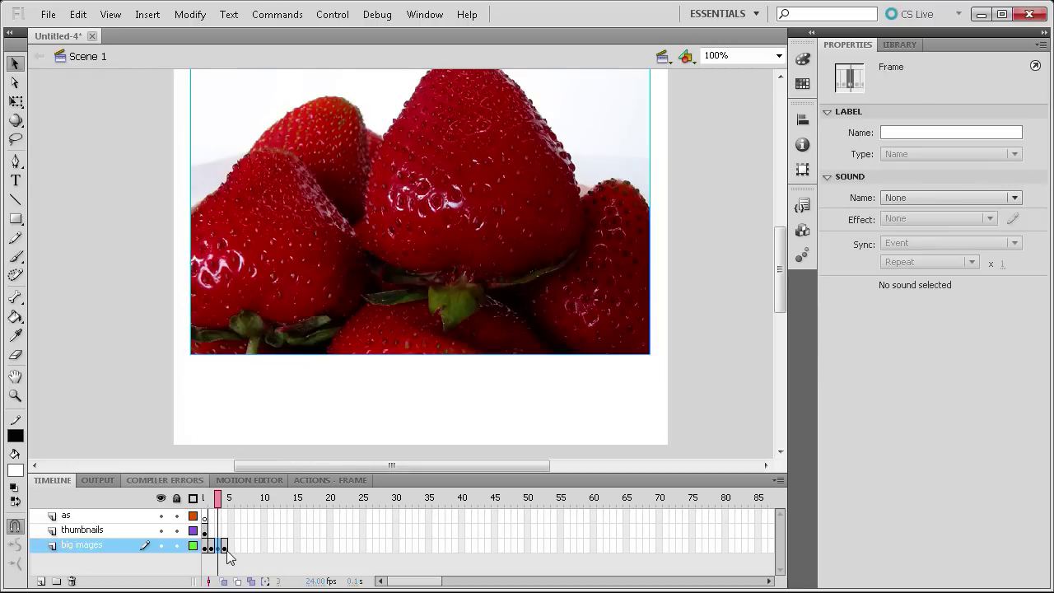
click(224, 547)
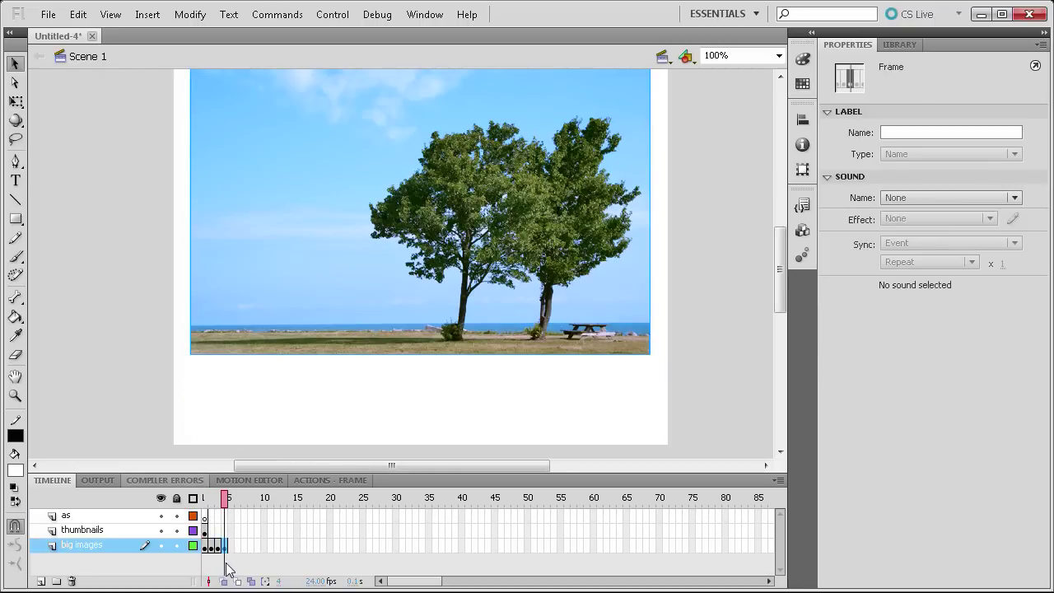
click(227, 568)
click(205, 516)
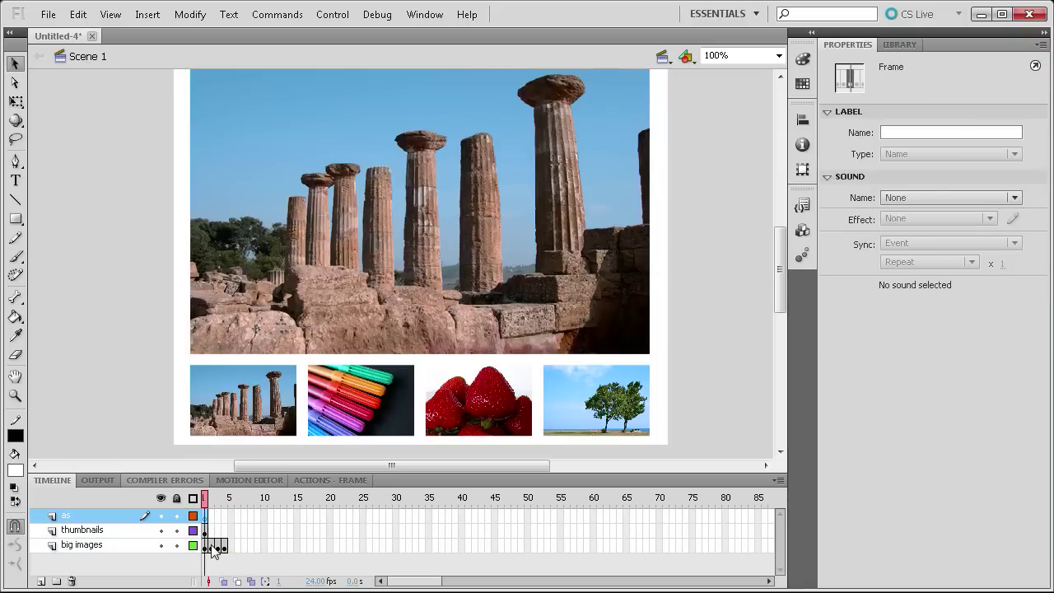
shift+click(219, 548)
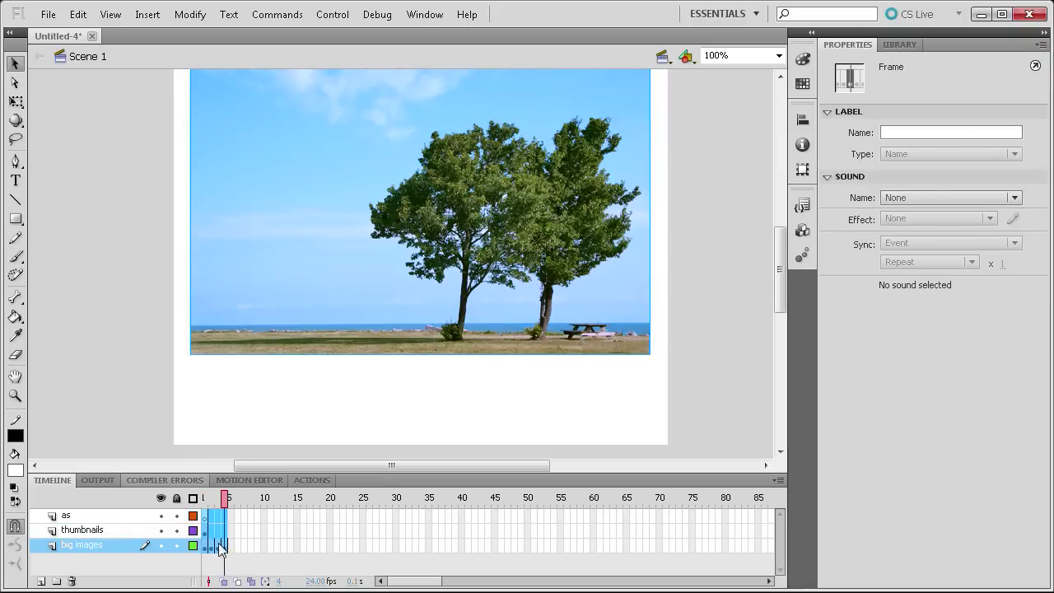
key(F5)
click(218, 550)
click(216, 566)
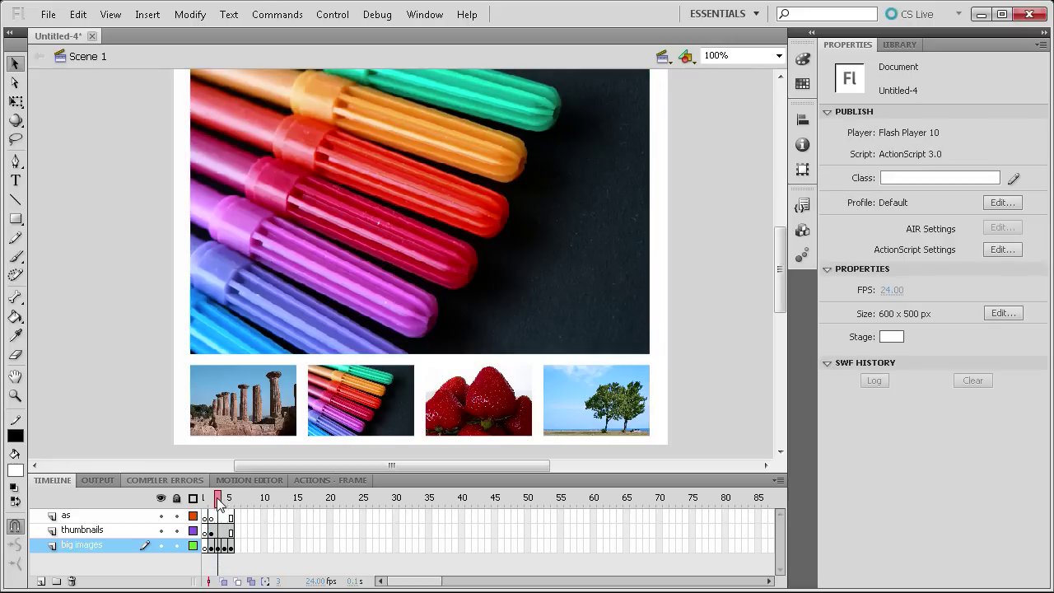
Step: Select frame 1 of the as layer and open its Actions panel
drag(218, 502, 206, 506)
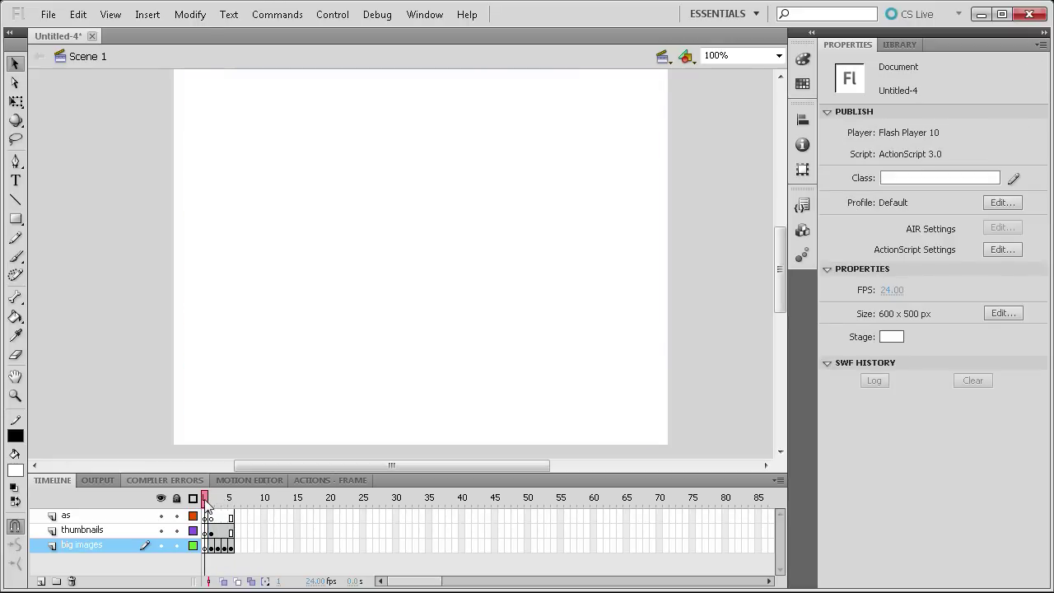
click(207, 518)
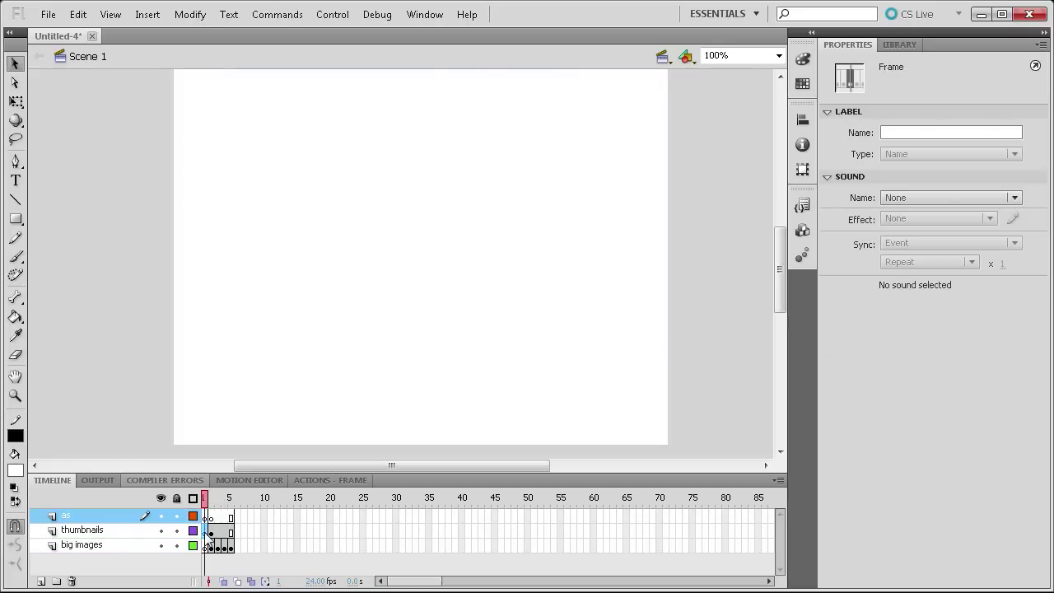
click(207, 531)
click(206, 546)
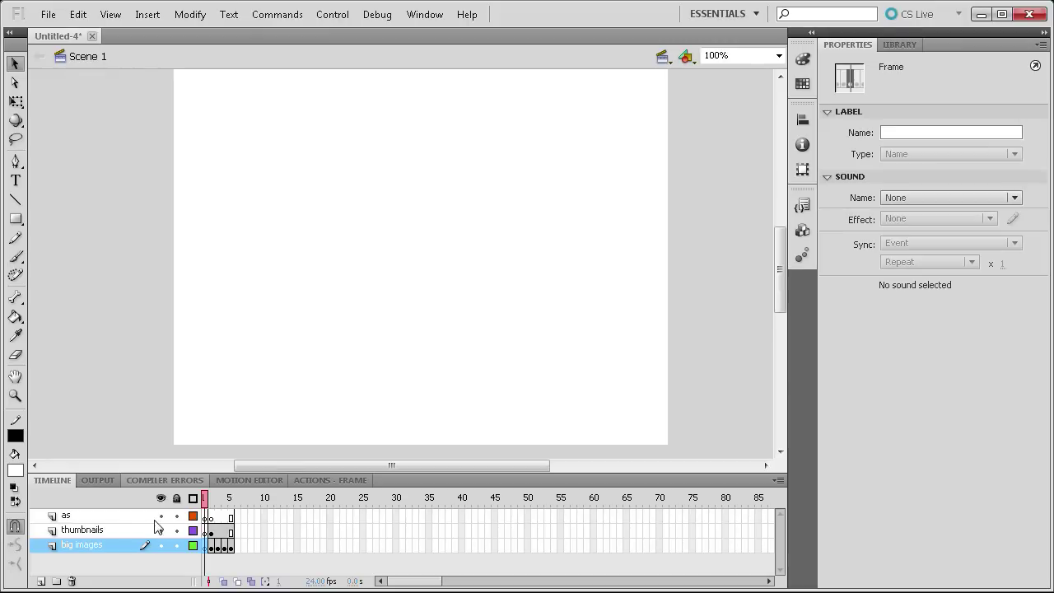
click(207, 517)
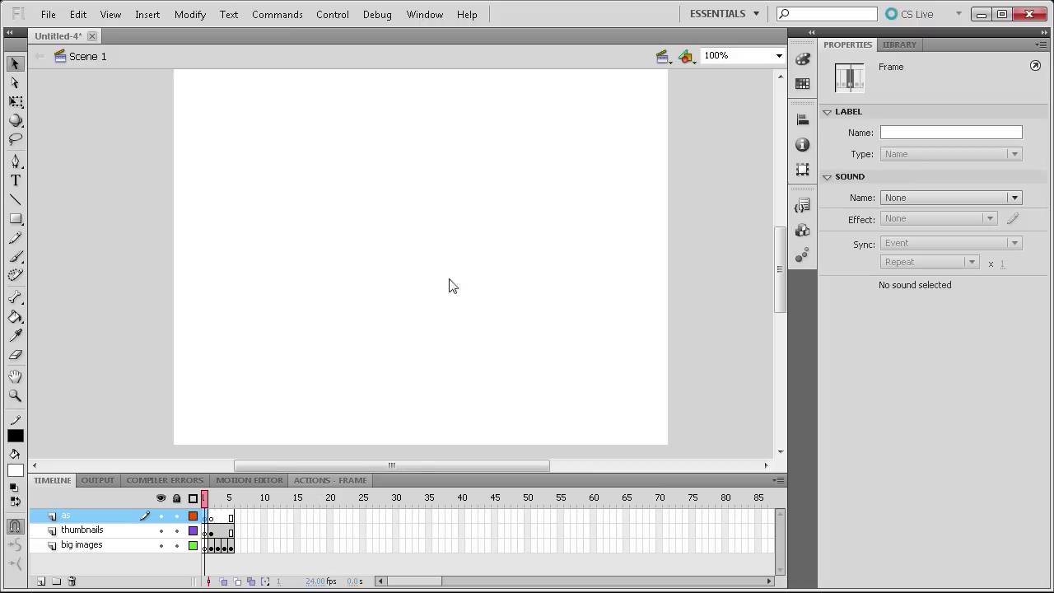
click(328, 481)
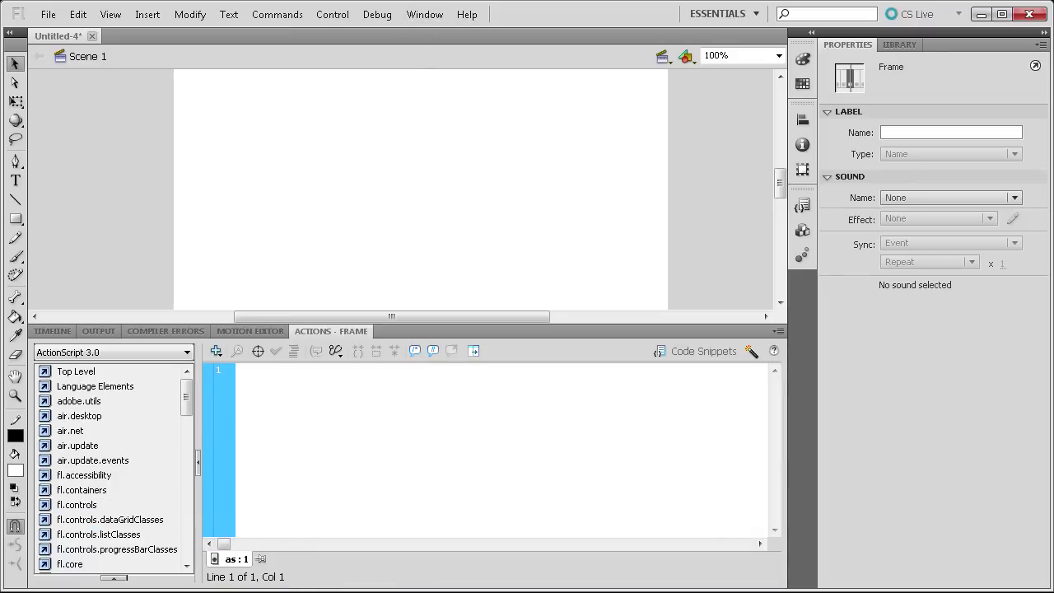
Step: Select the tutorial's timer code from 'var nextImage' to the closing brace in Internet Explorer
key(alt+Tab)
click(469, 332)
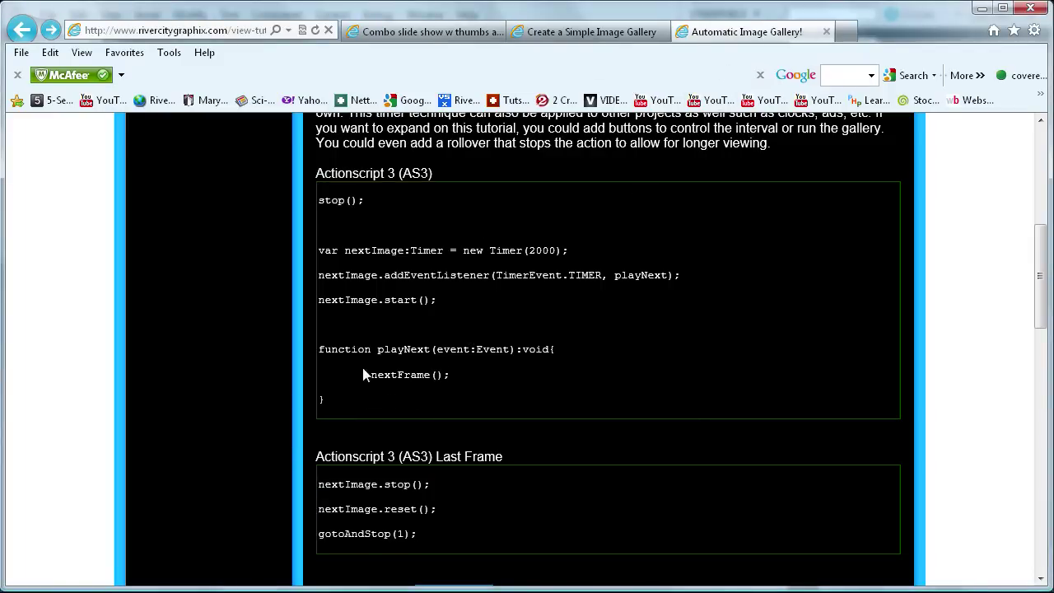
drag(360, 406, 356, 203)
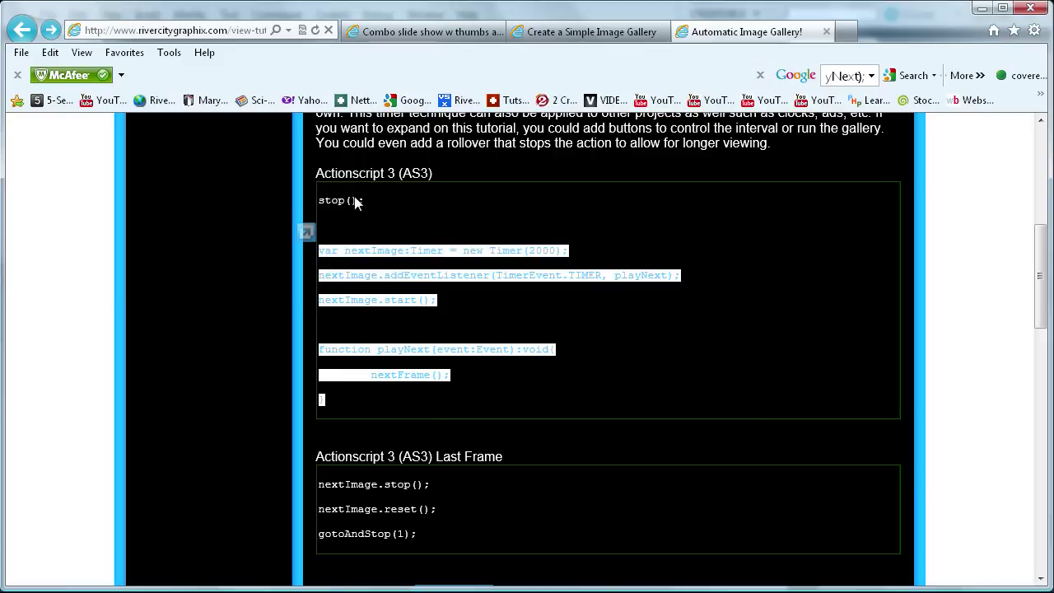